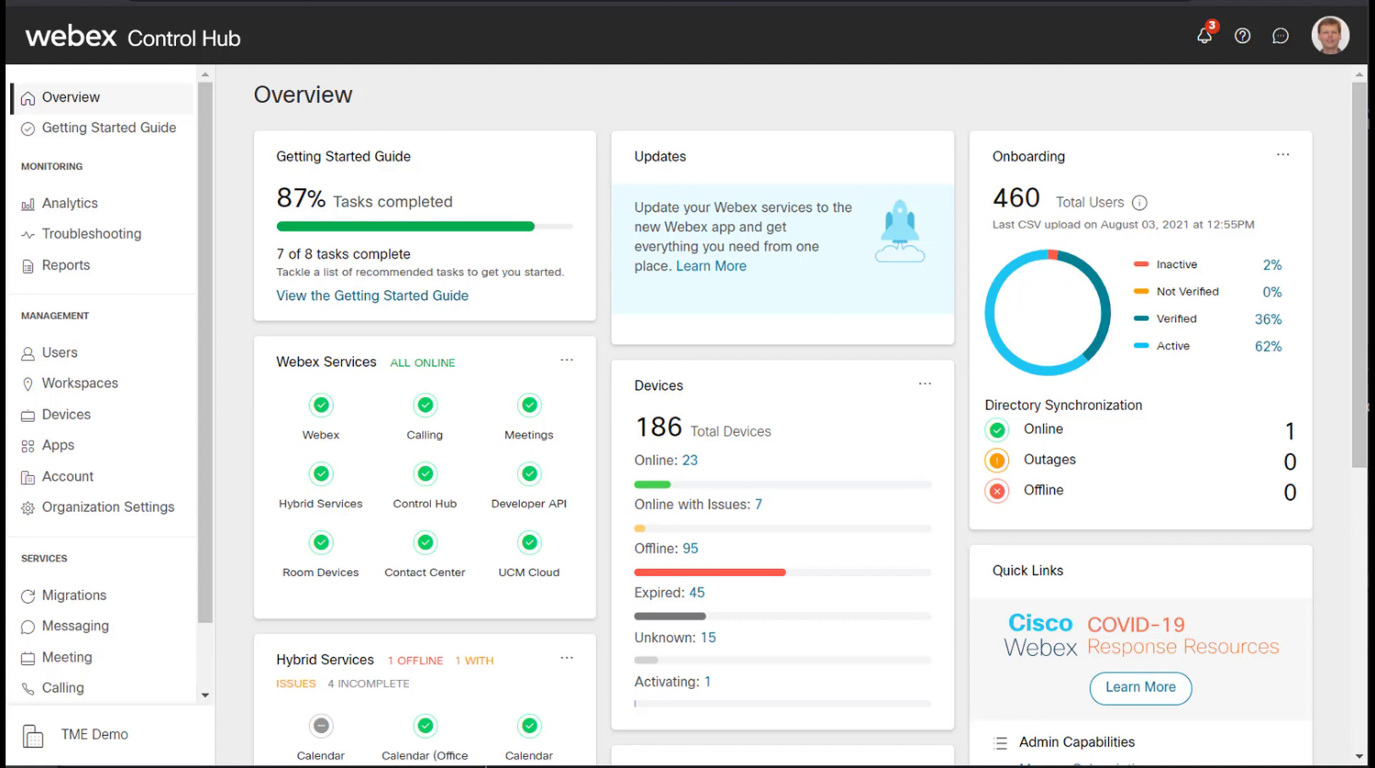
- Go to the Migrations page from the Control Hub sidebar
click(114, 599)
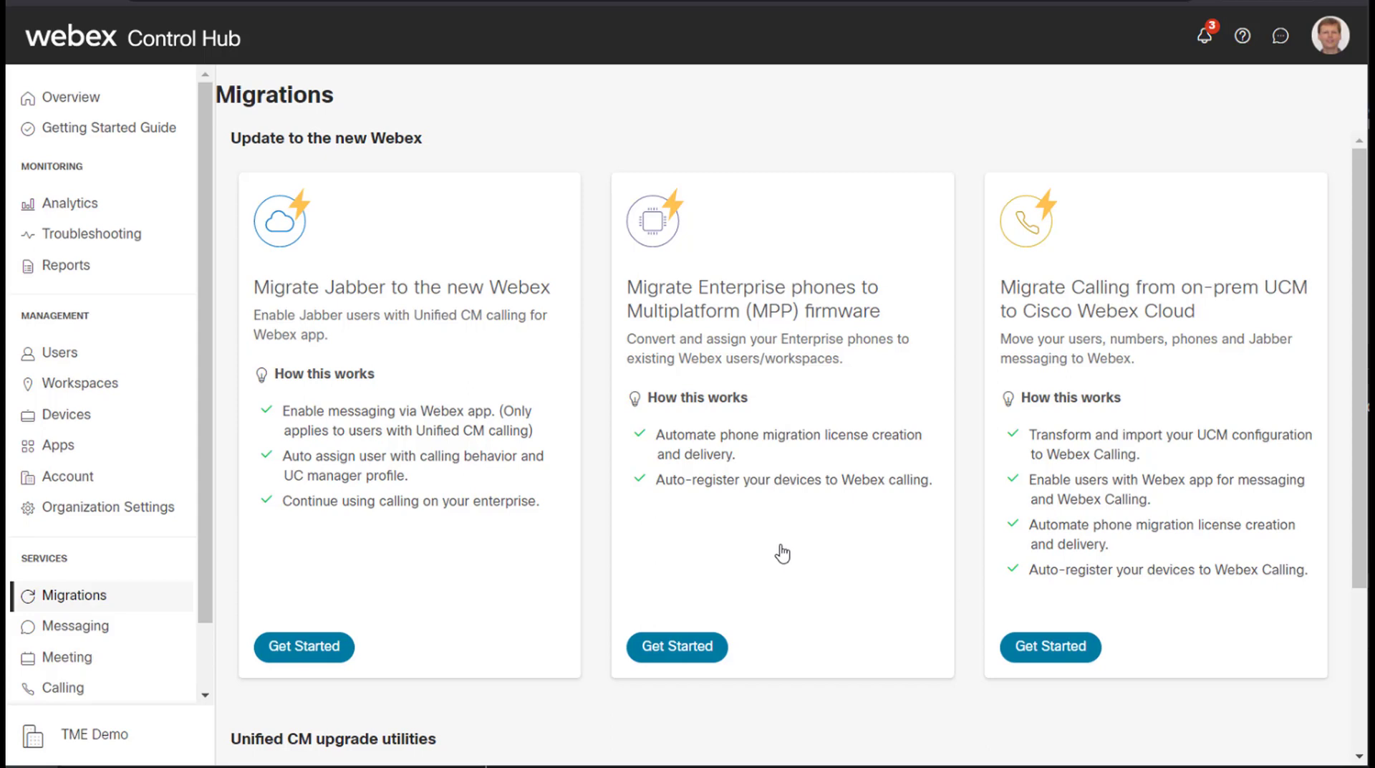
- Open the Enterprise-to-MPP firmware migration, review its prerequisites, and start a new migration task
click(700, 646)
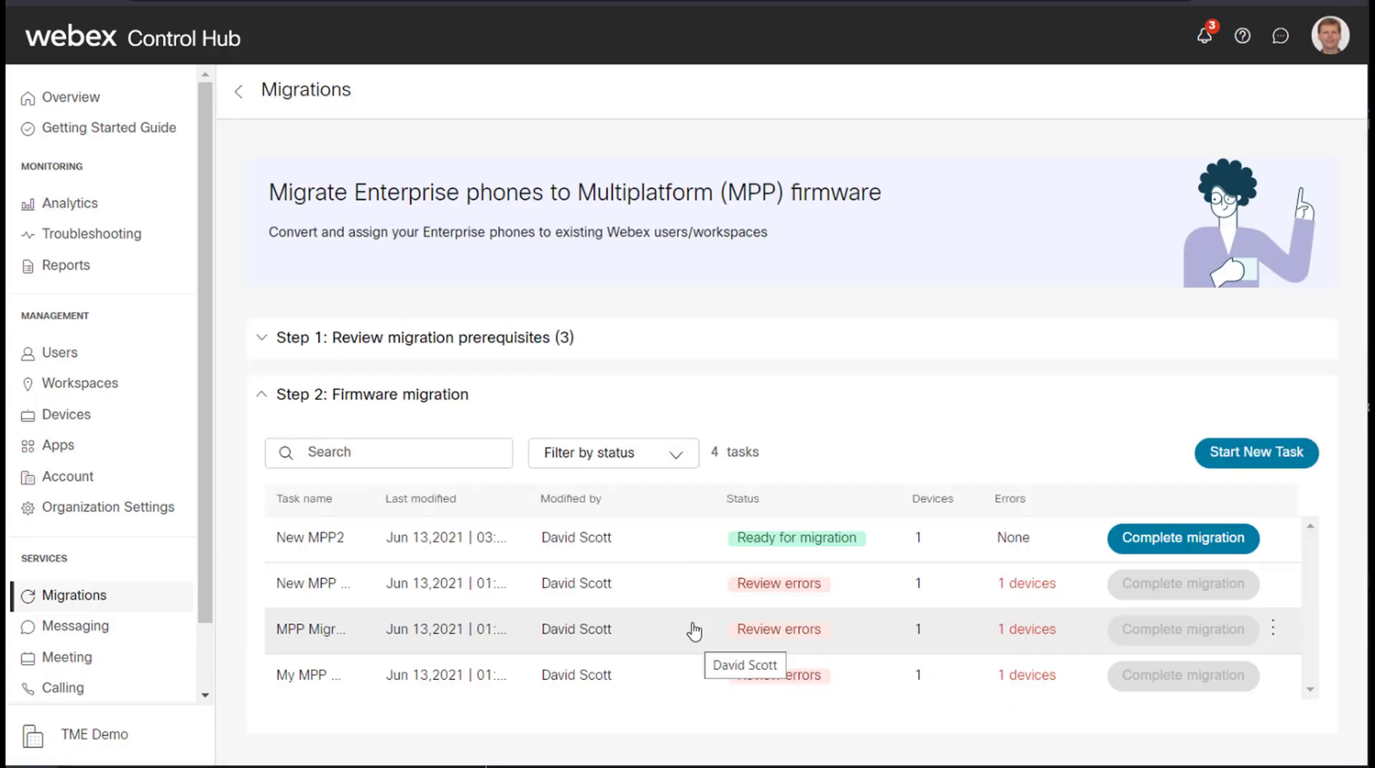
click(266, 400)
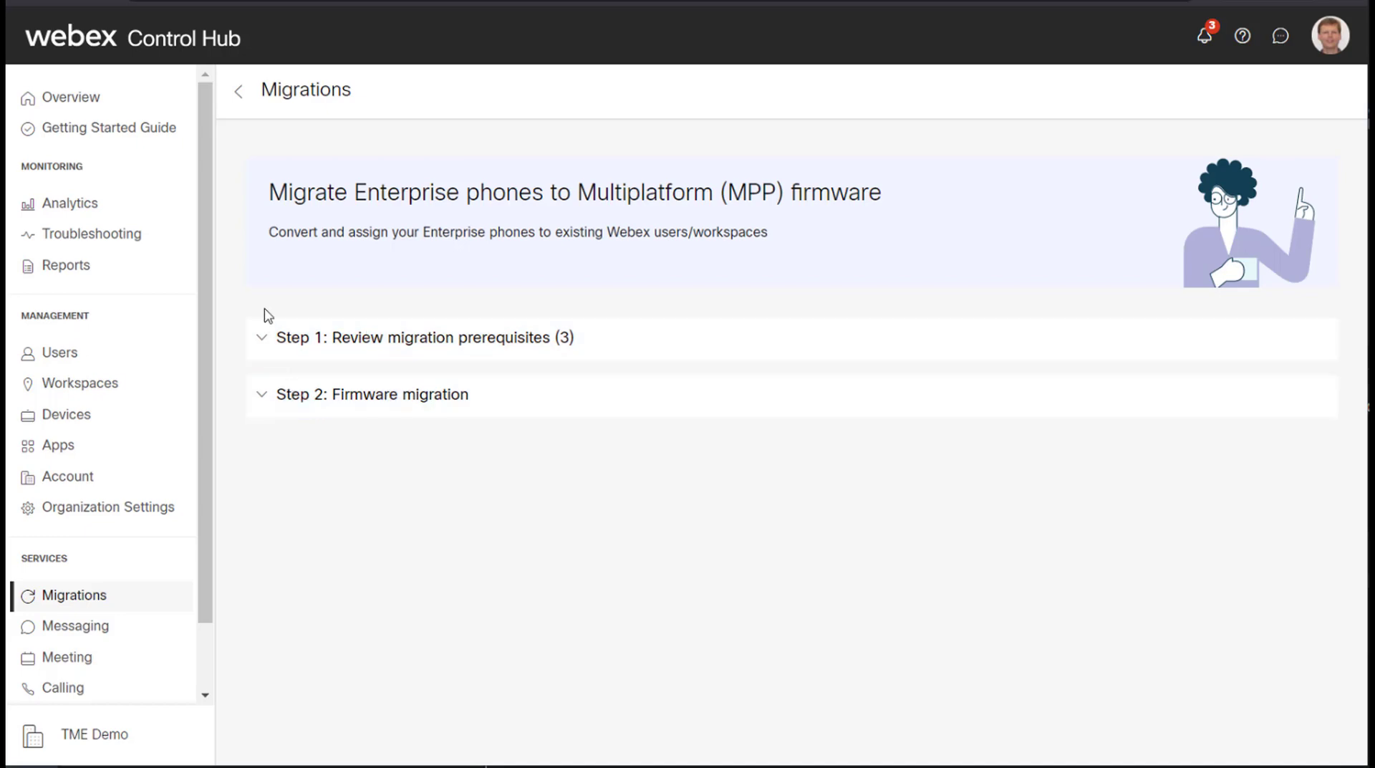
click(263, 339)
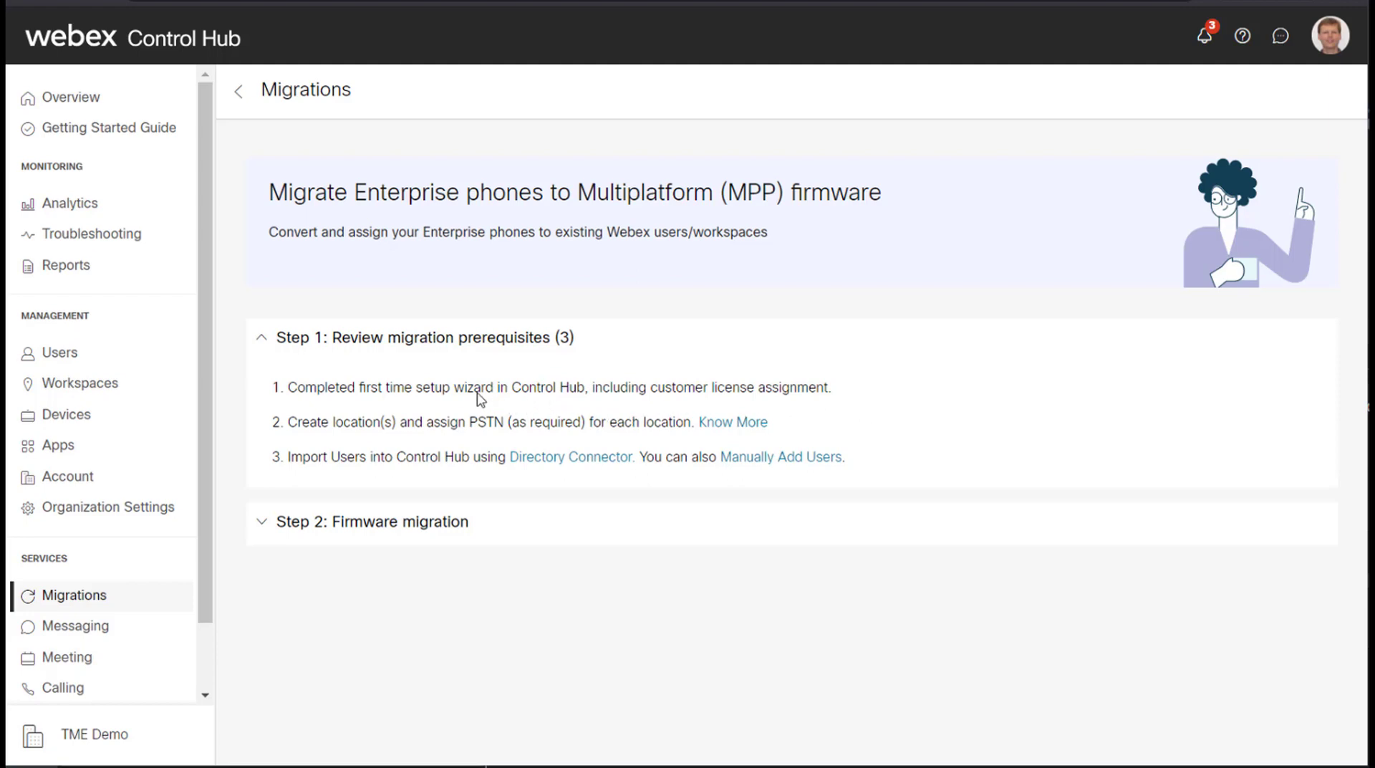
click(261, 344)
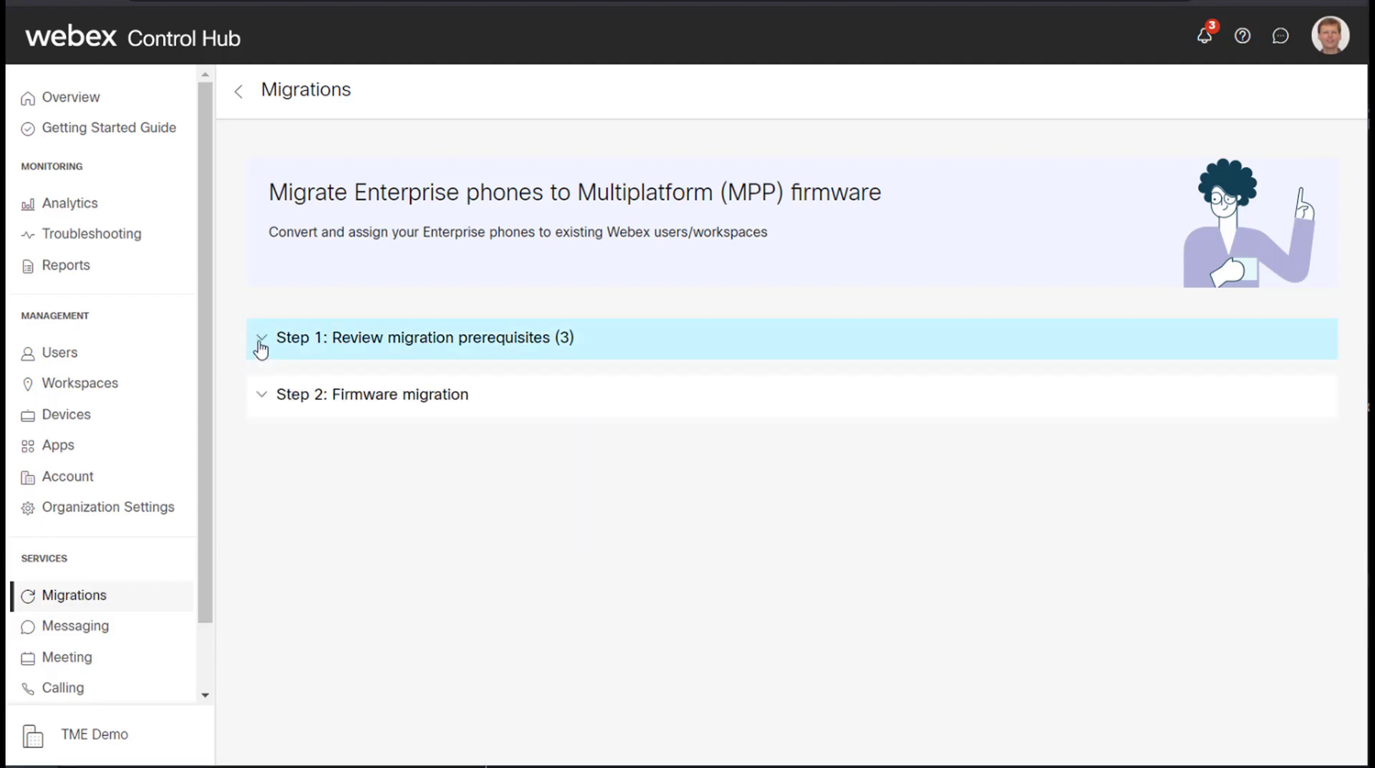
click(258, 398)
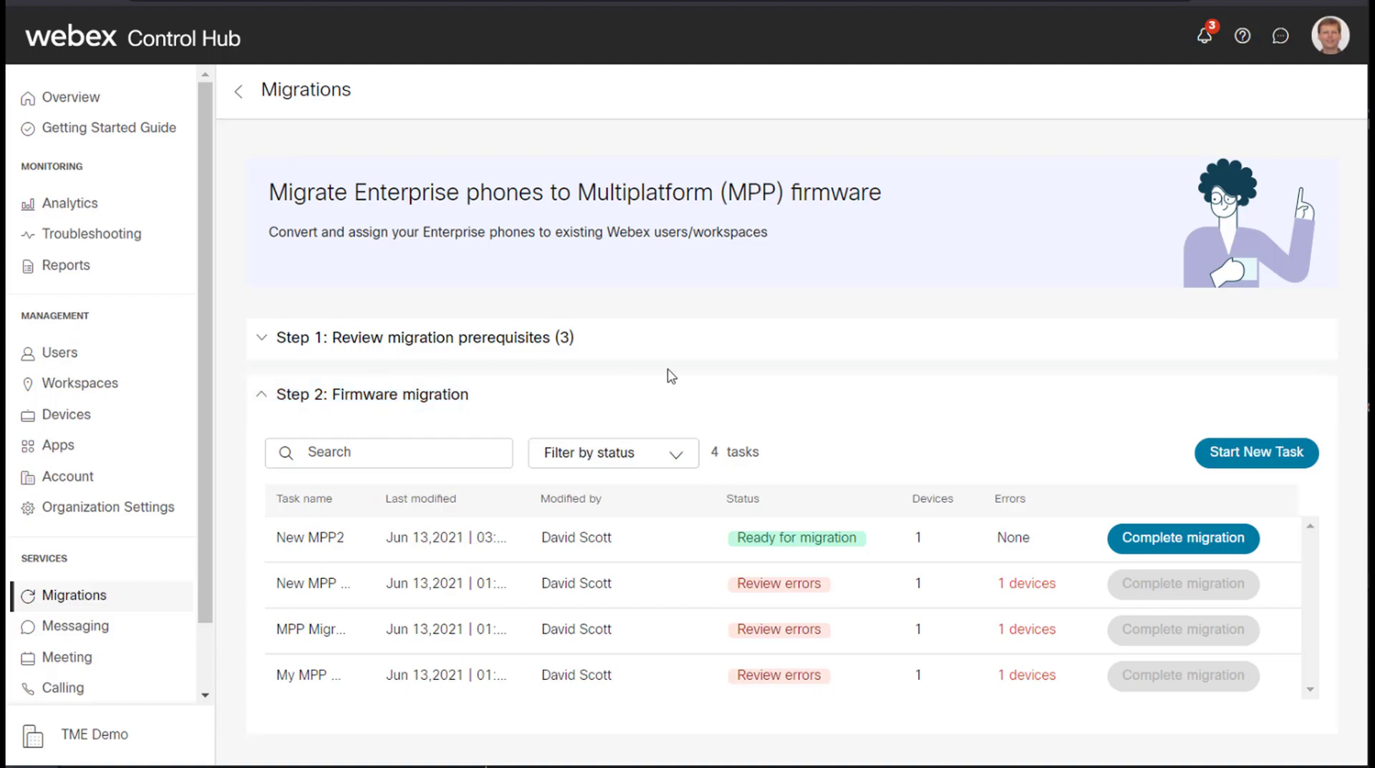
click(1244, 463)
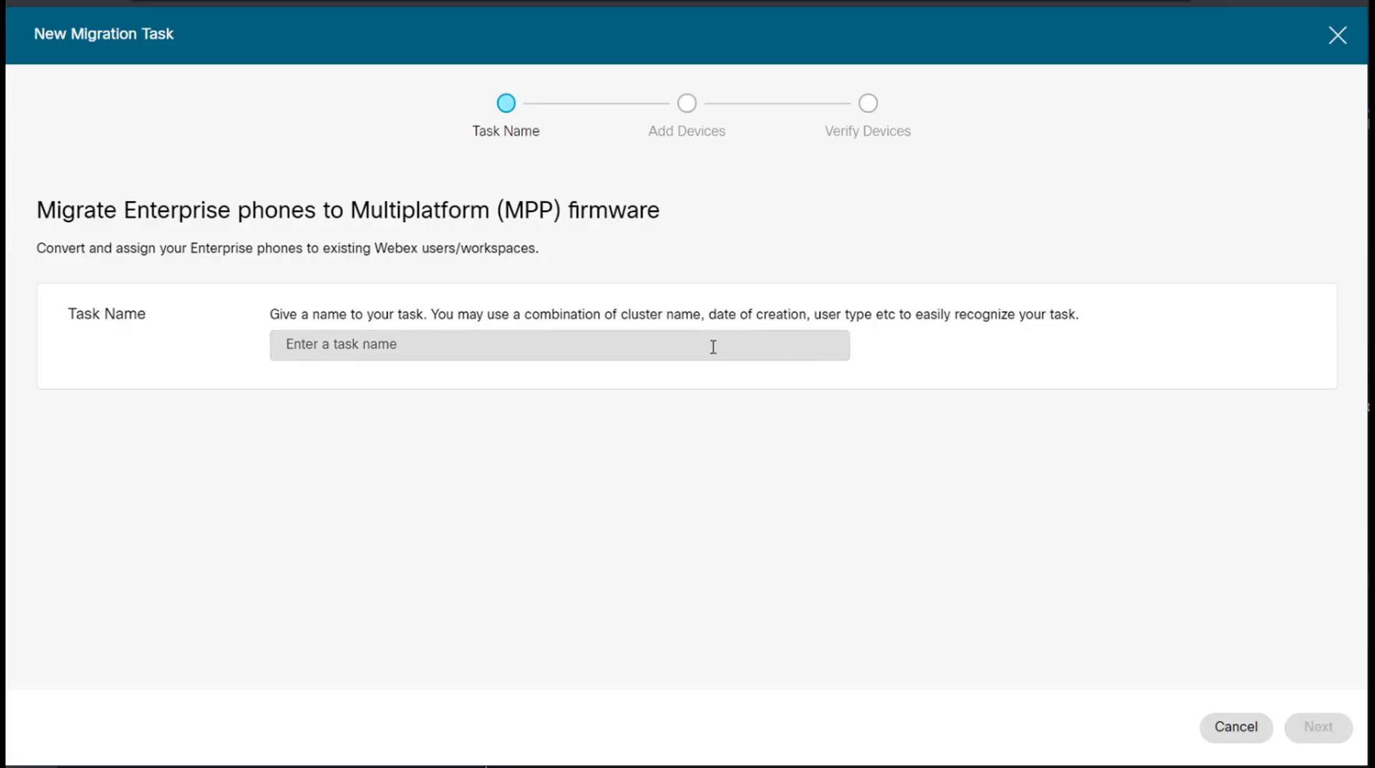
- Name the task 'Our New Migration', advance to Add Devices, and download the CSV template
click(711, 346)
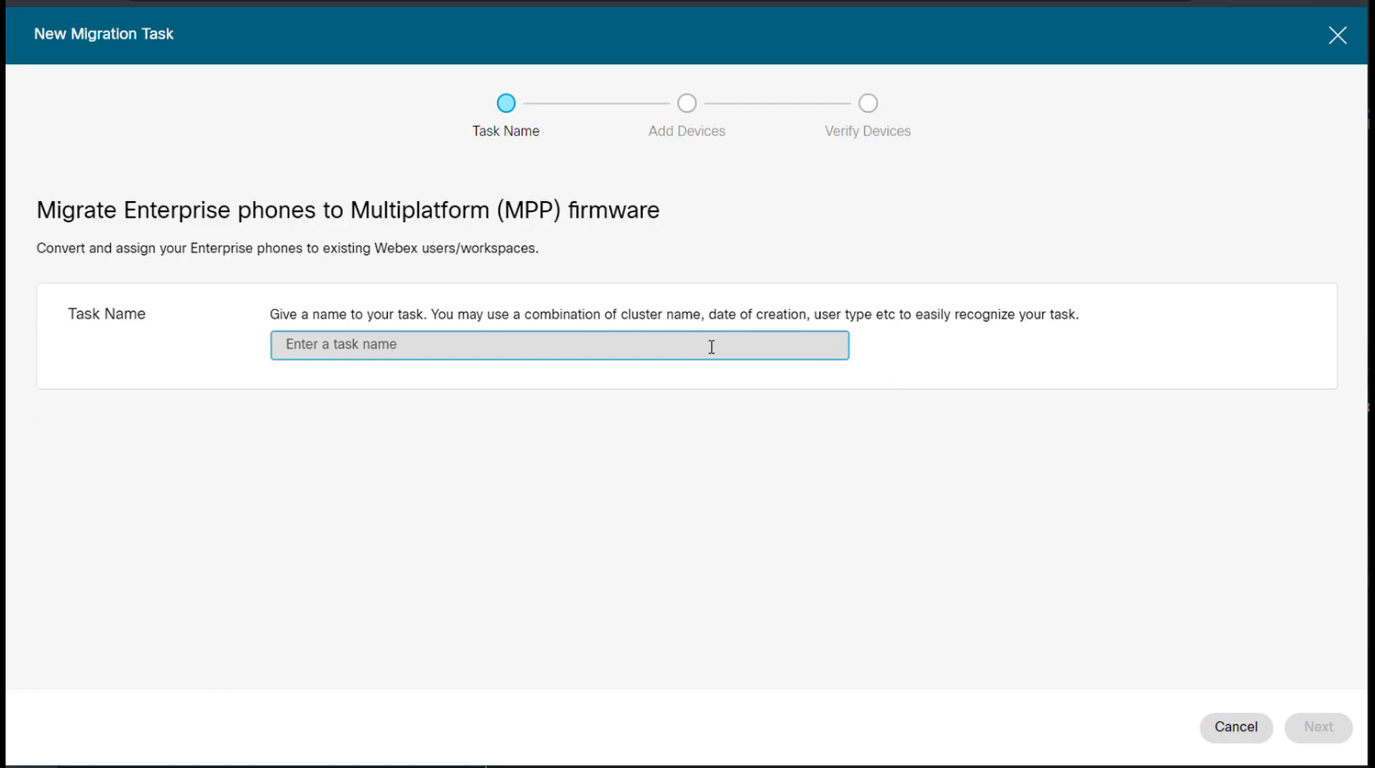
text(Our New)
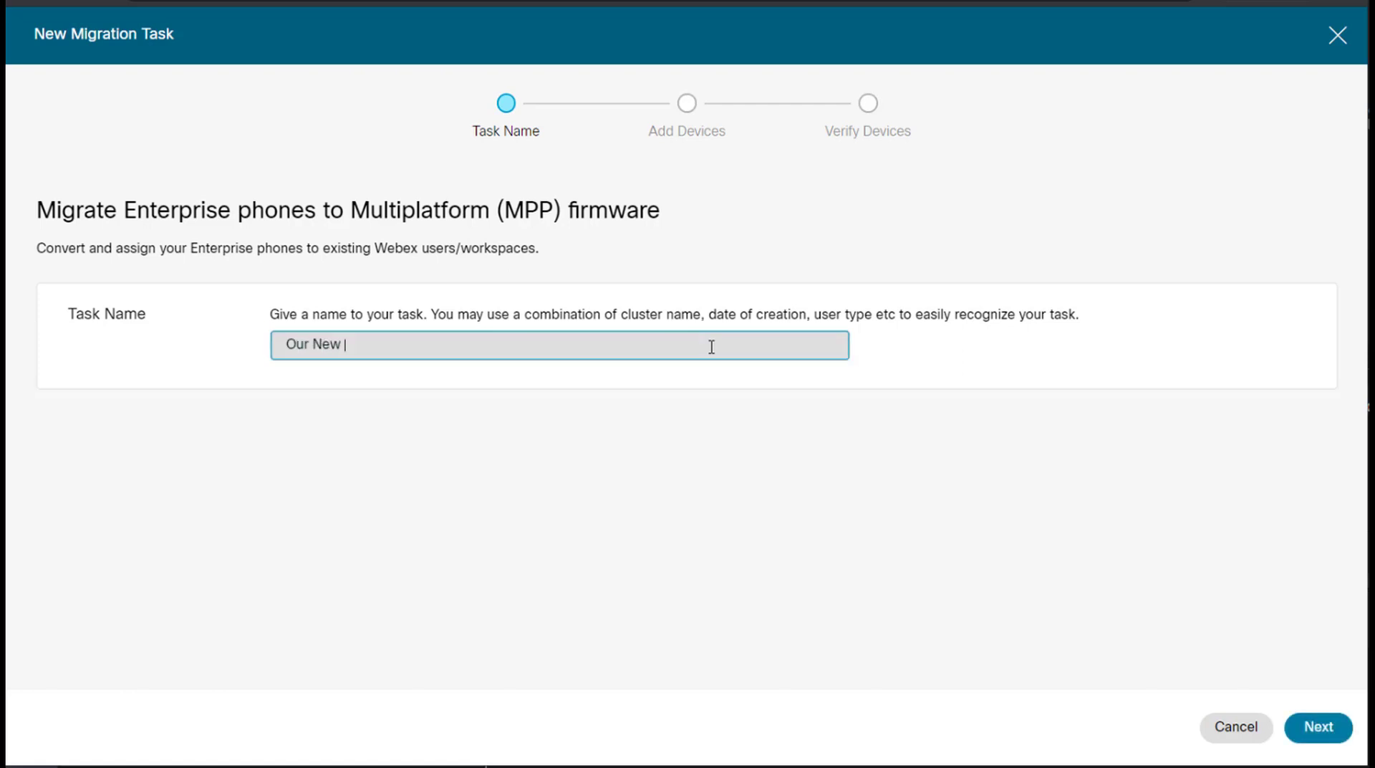
text( Migration)
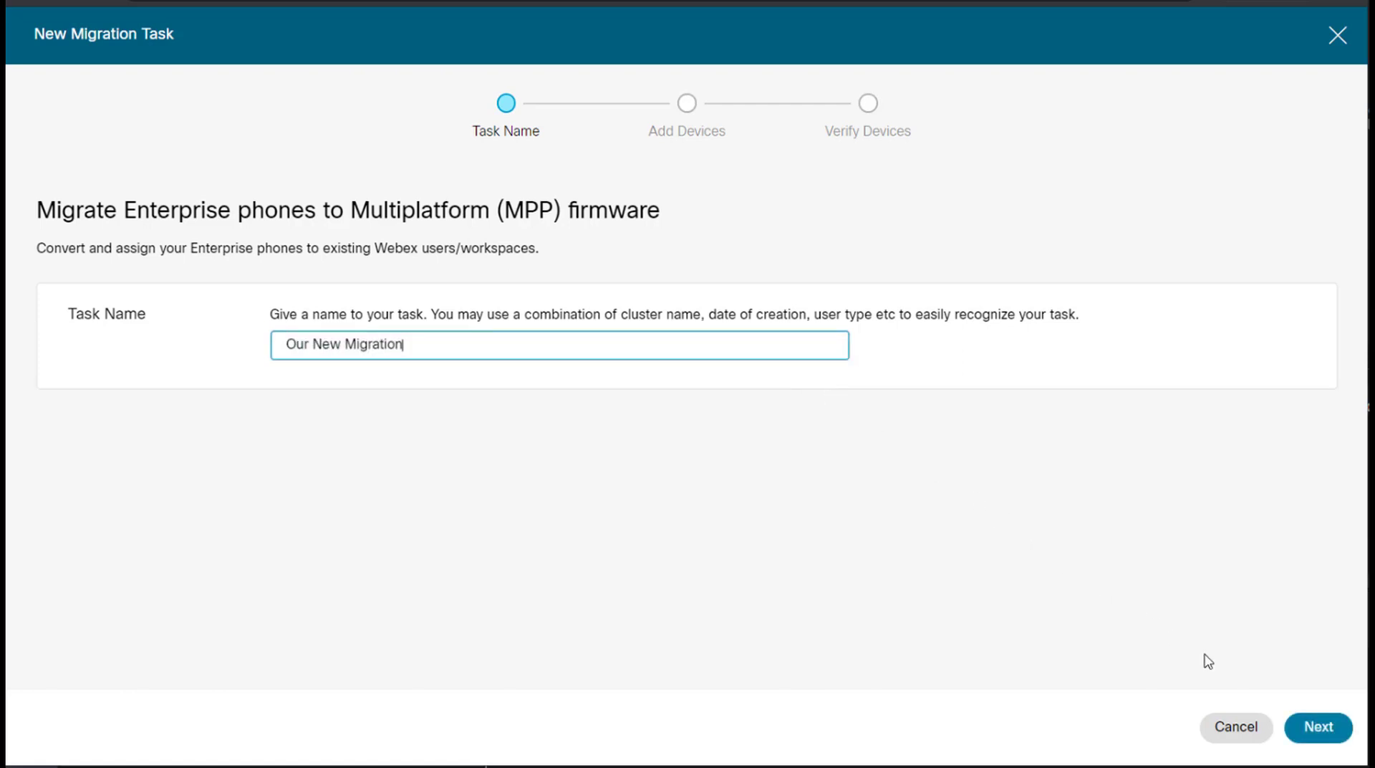
click(1318, 727)
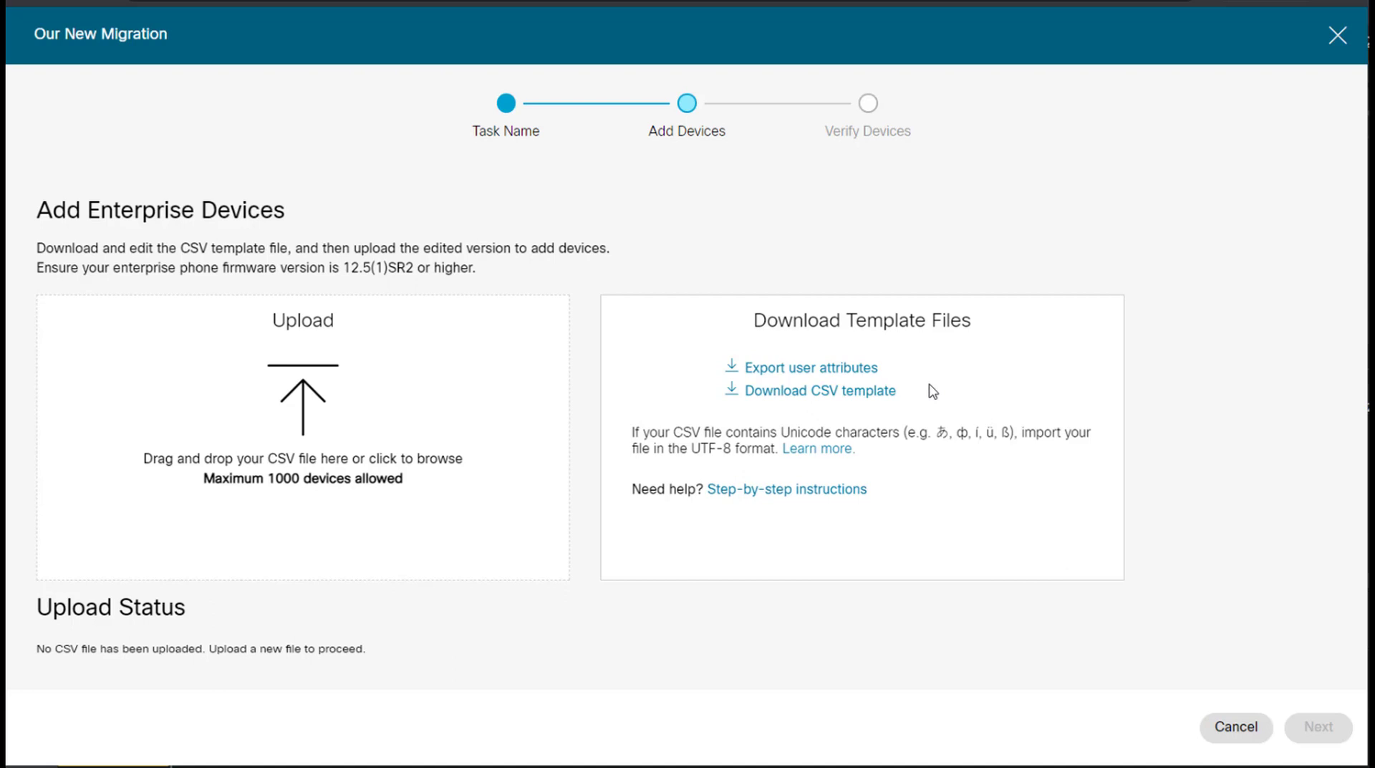
click(881, 392)
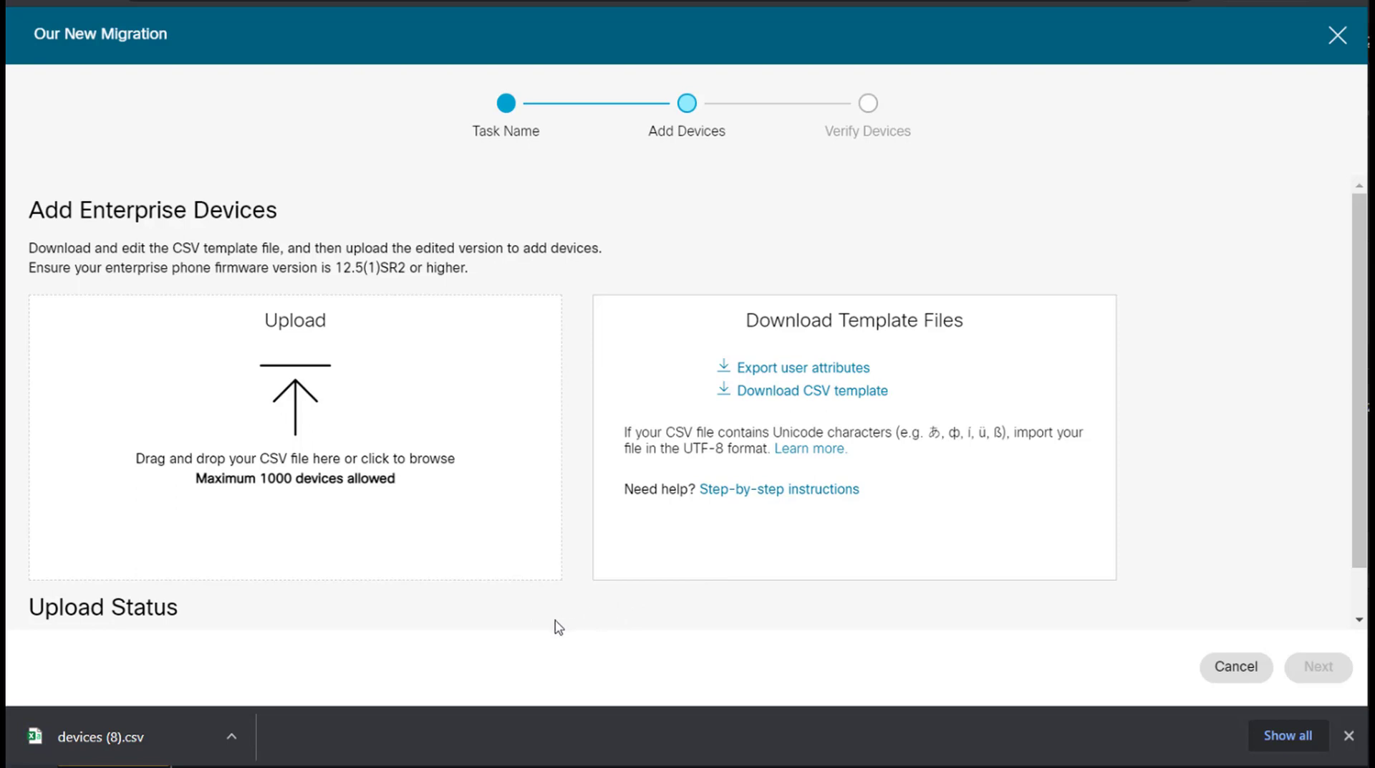
- Open the devices CSV in Excel and widen columns A and C–G to show full values
click(113, 740)
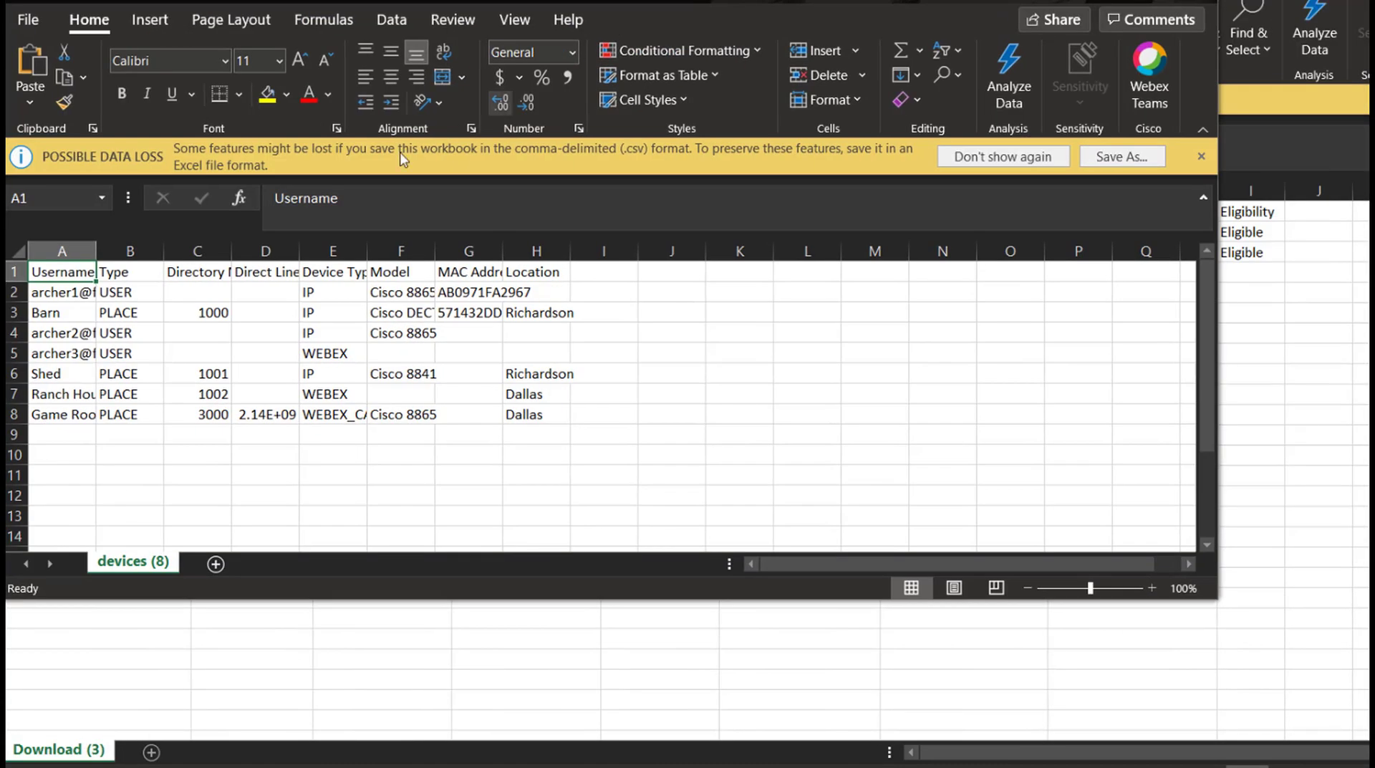
drag(96, 250, 351, 250)
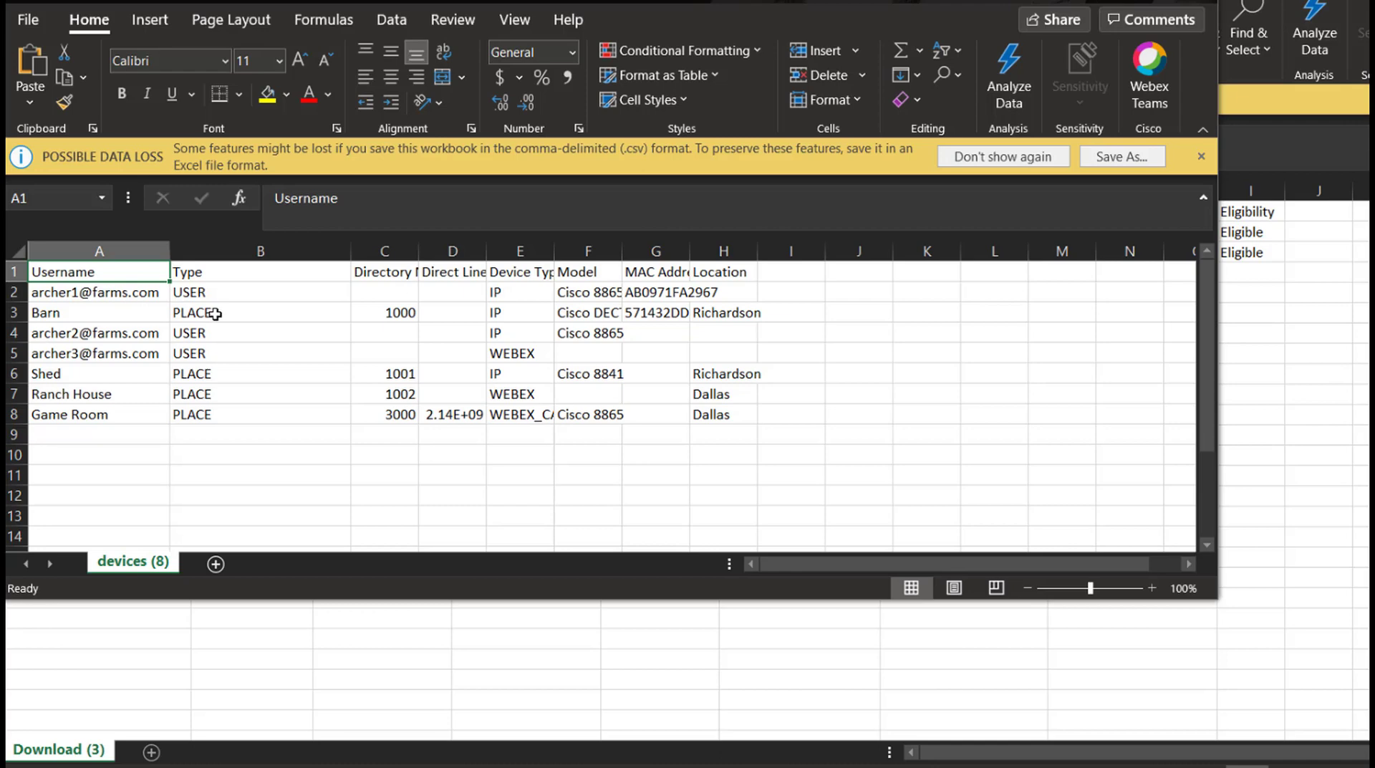
drag(419, 252, 527, 253)
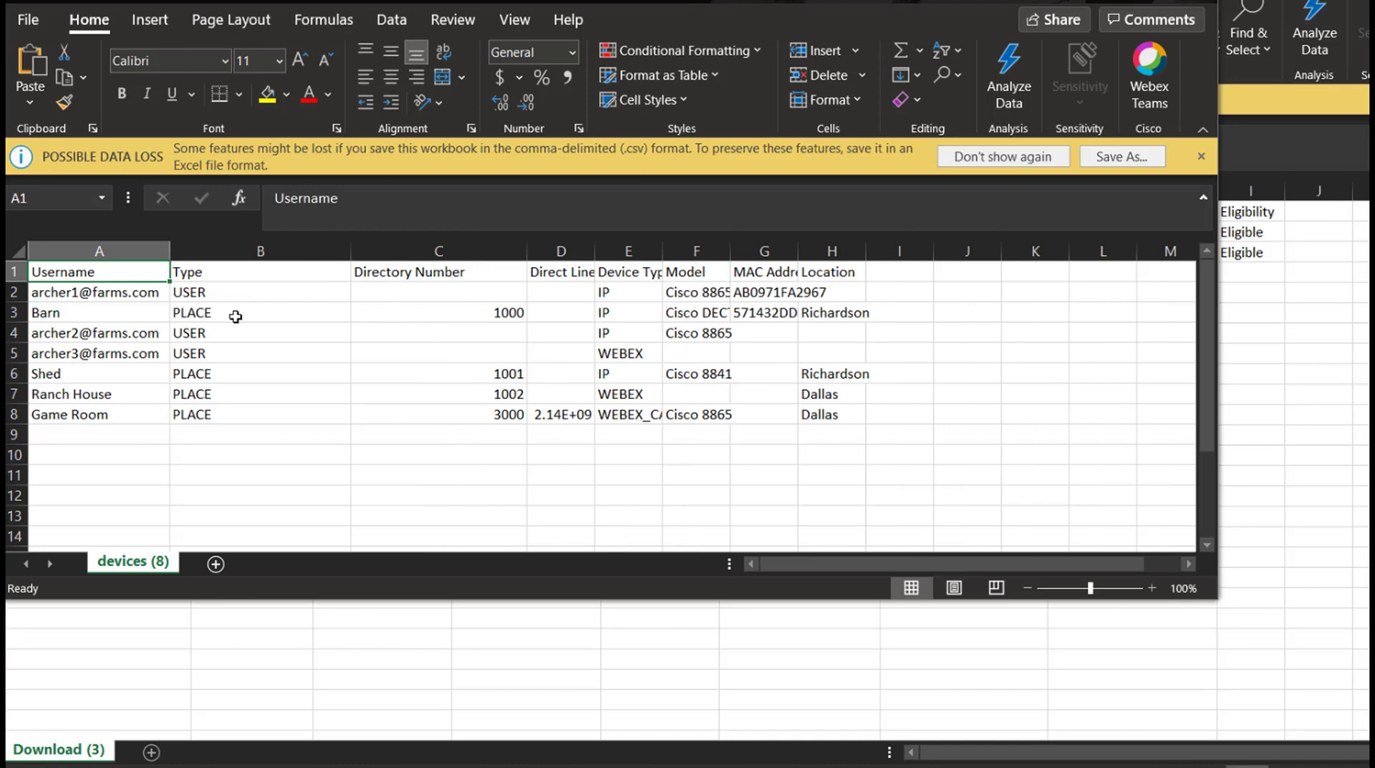
drag(595, 251, 665, 251)
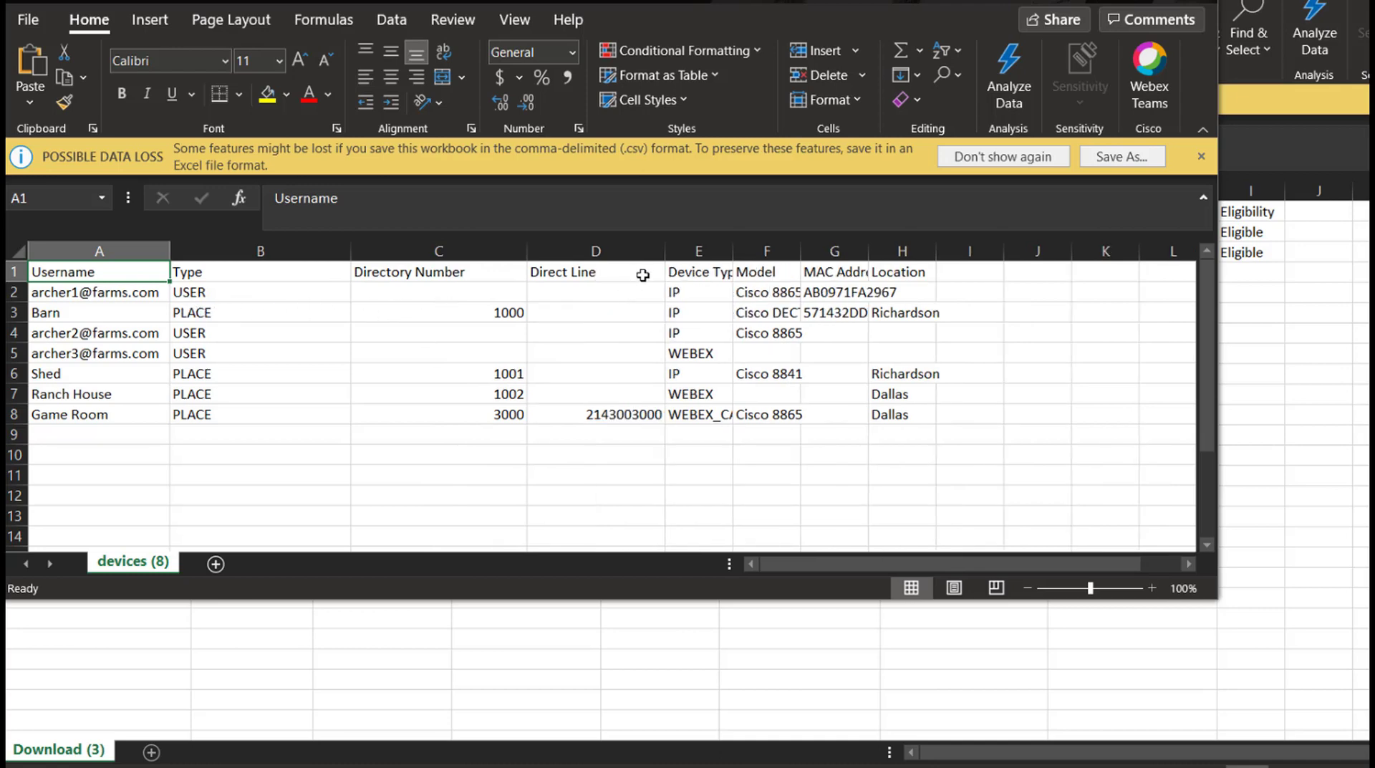
double_click(733, 250)
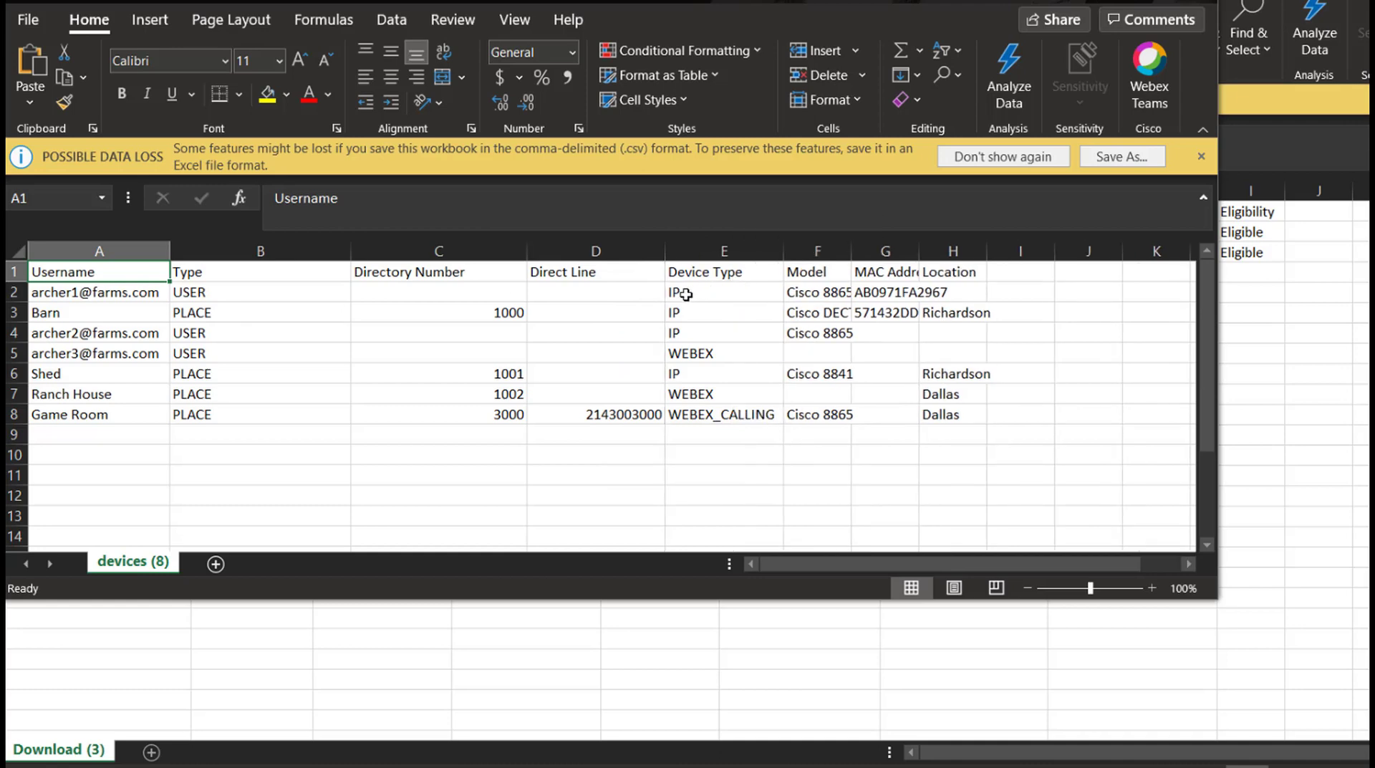
double_click(851, 251)
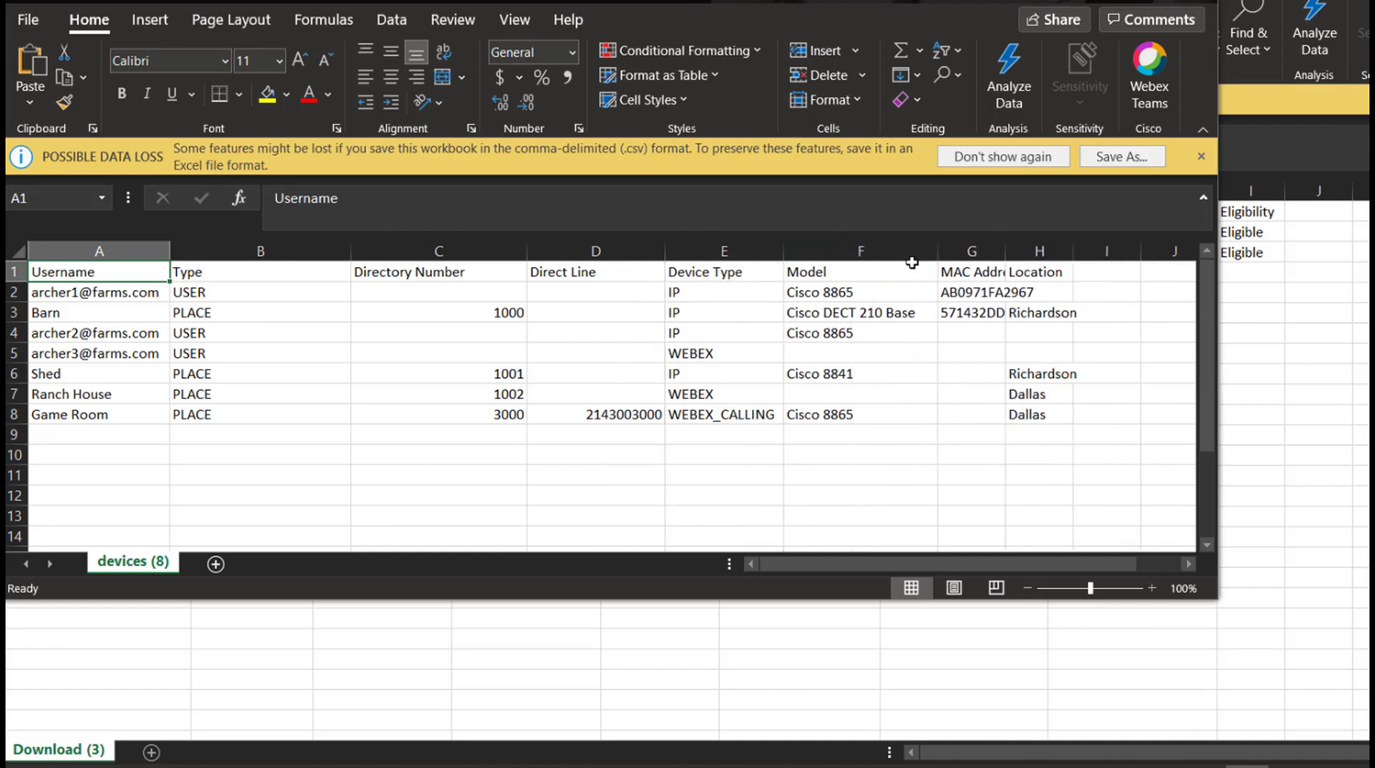
drag(1005, 251, 1071, 250)
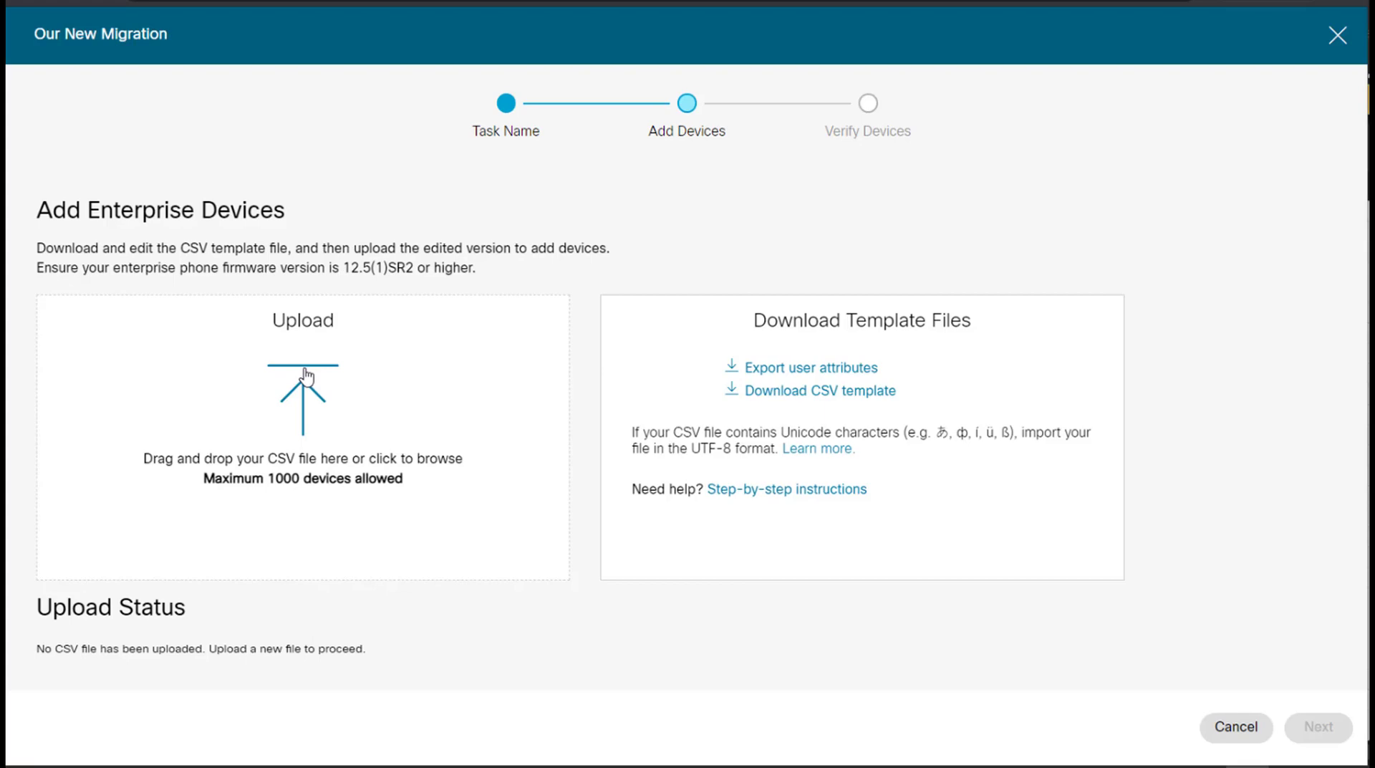
- Upload MY-DEVICES-TO-IMPORT7 and review the Verify Devices eligibility list
click(306, 374)
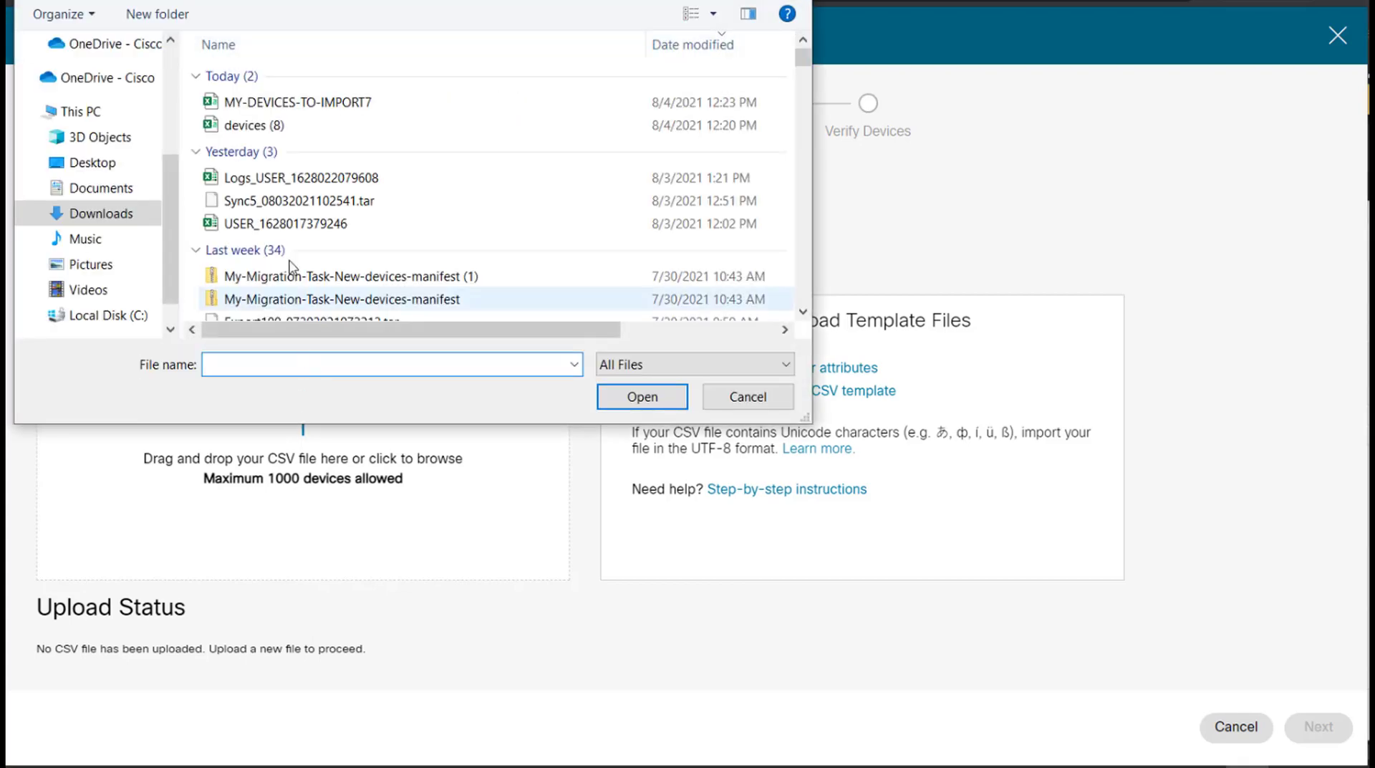
click(247, 102)
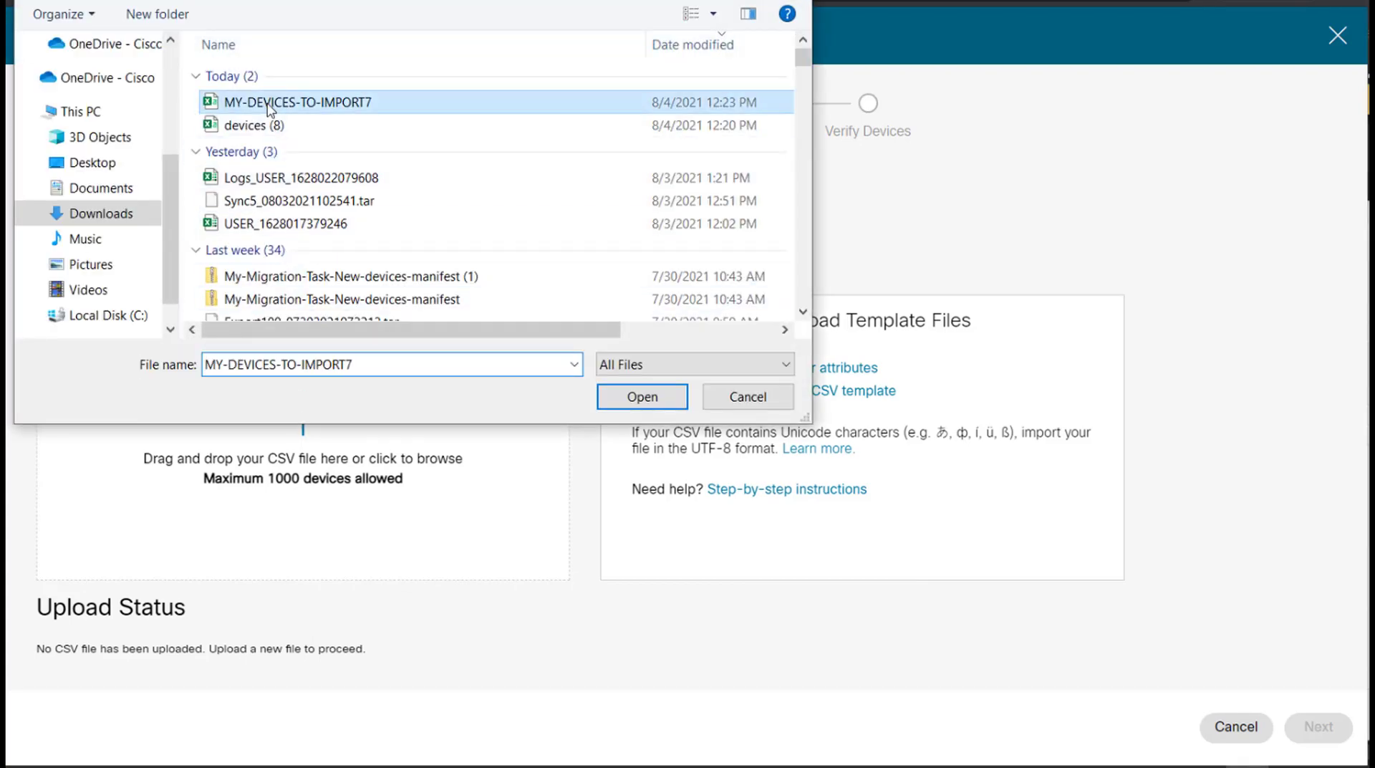
click(616, 399)
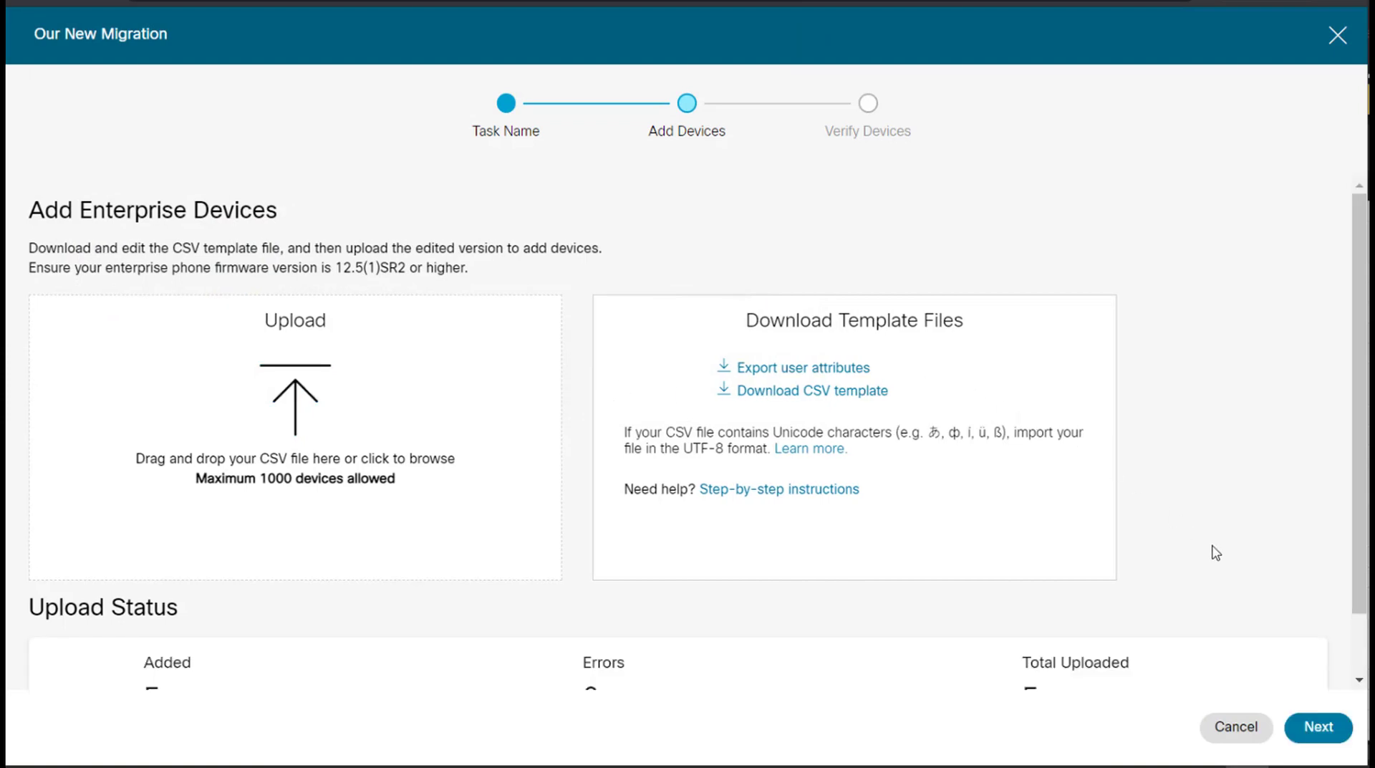
click(1317, 727)
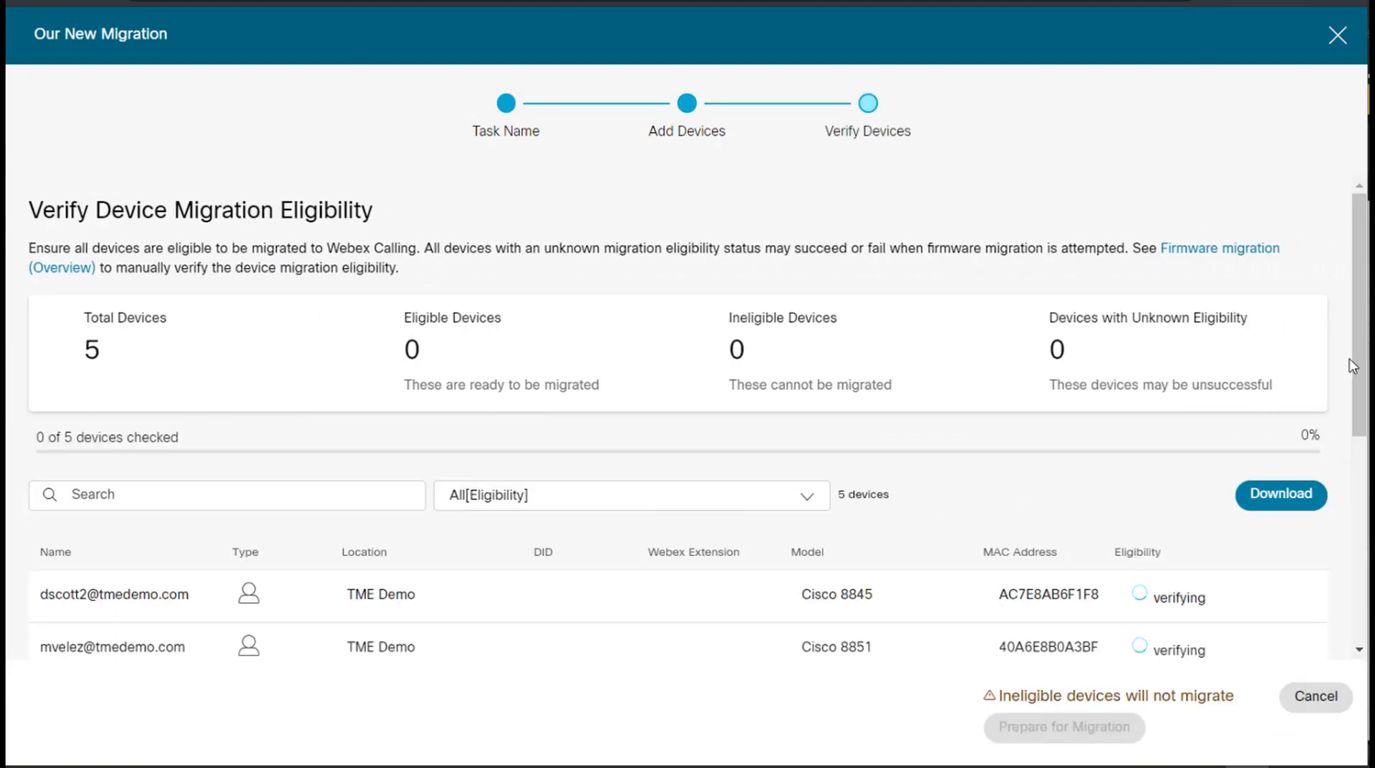
scroll(1352, 387, down, 3)
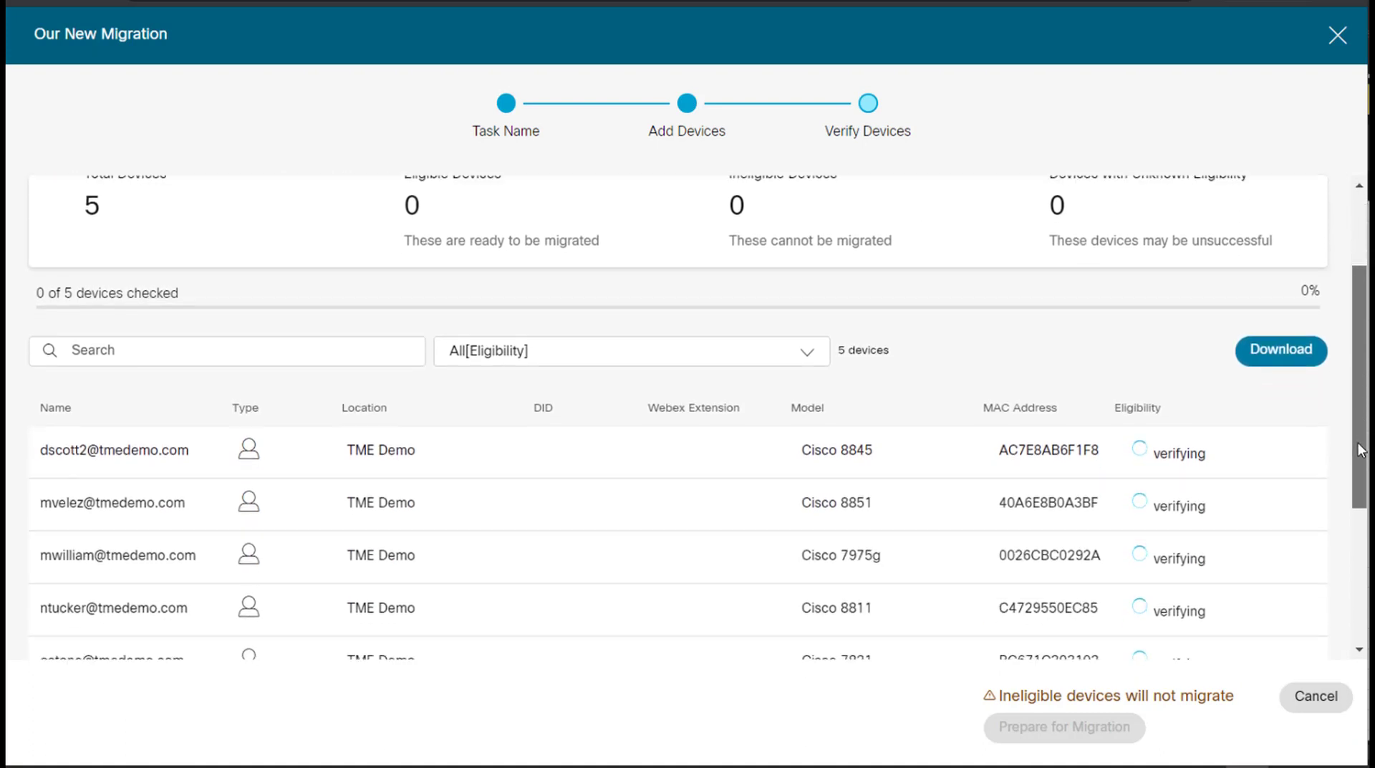
scroll(1361, 452, down, 2)
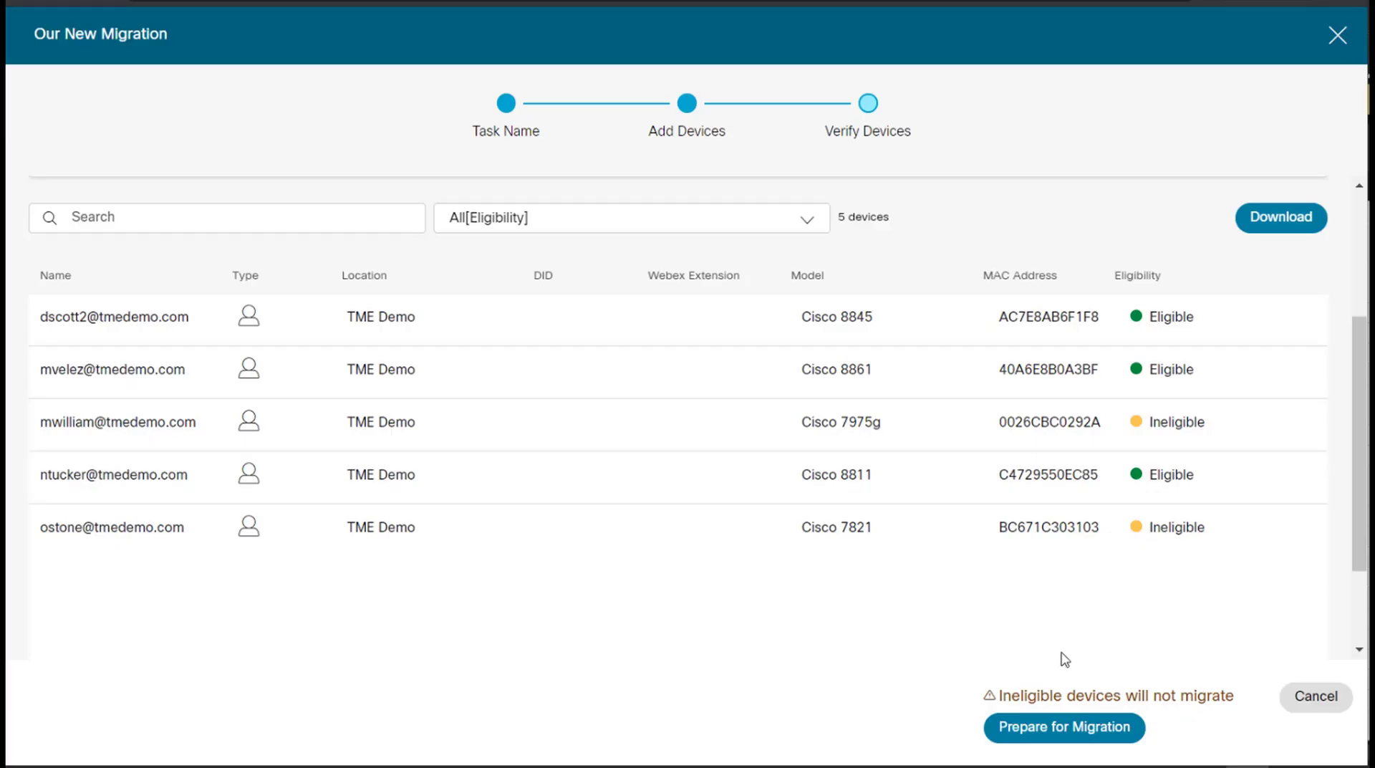
- Prepare the three eligible devices for migration and confirm with OK
click(1119, 734)
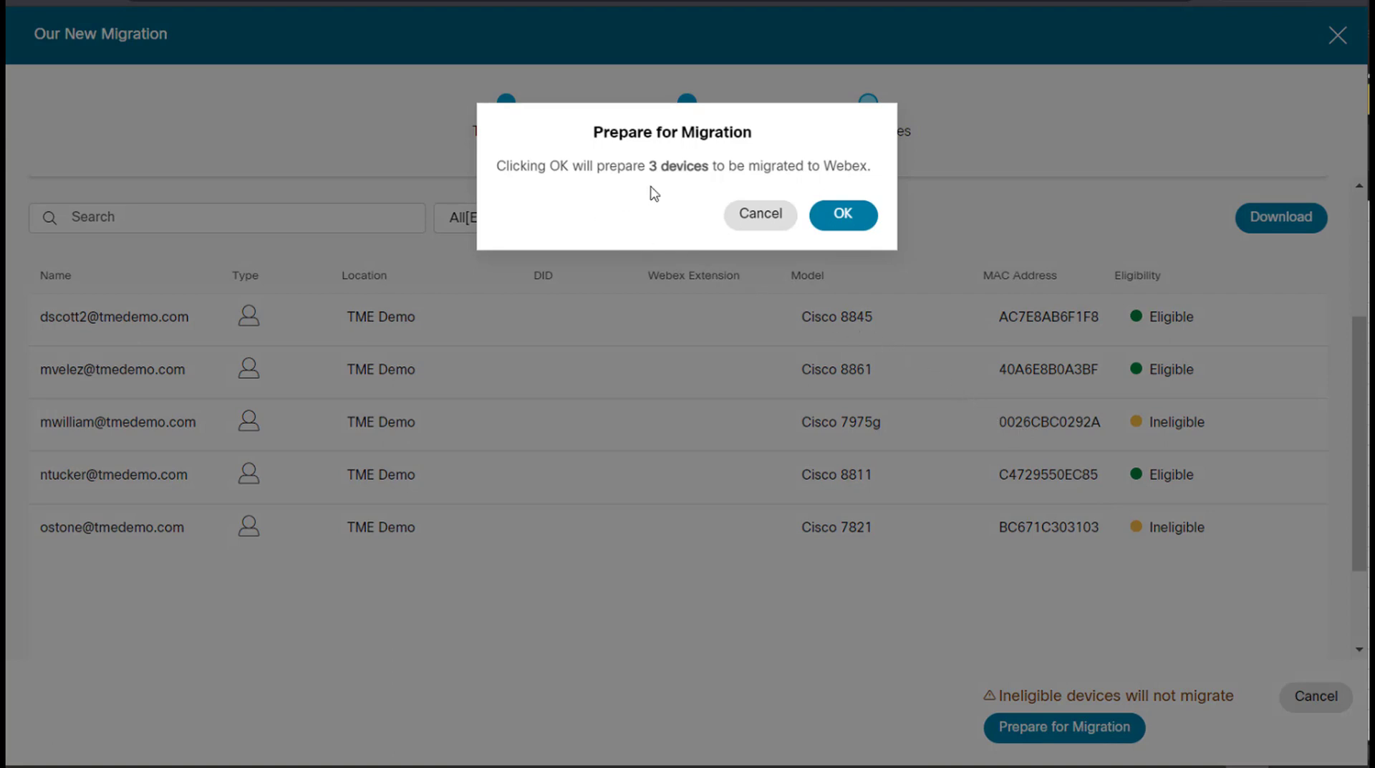
click(843, 216)
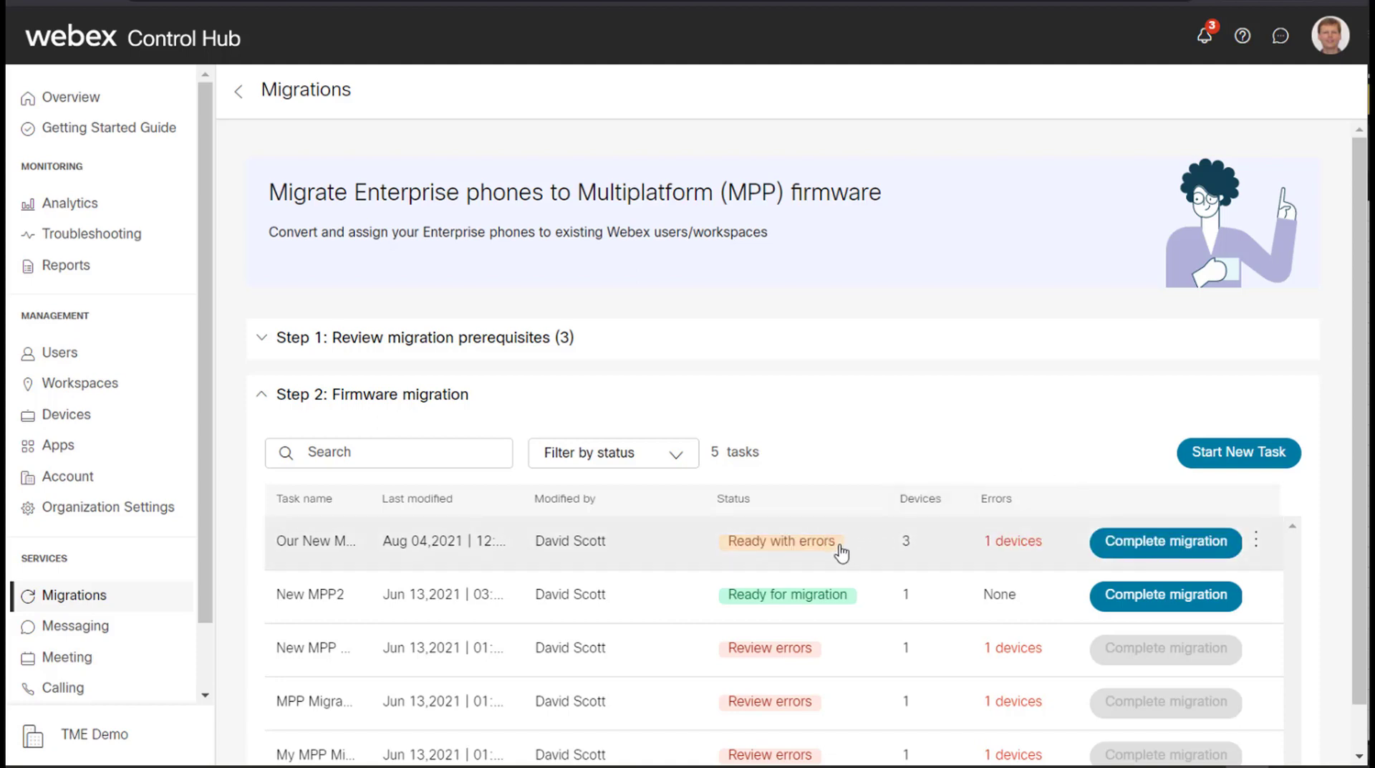
- Open Our New Migration's details, check the failed device, then view the Successful (2) devices
click(872, 550)
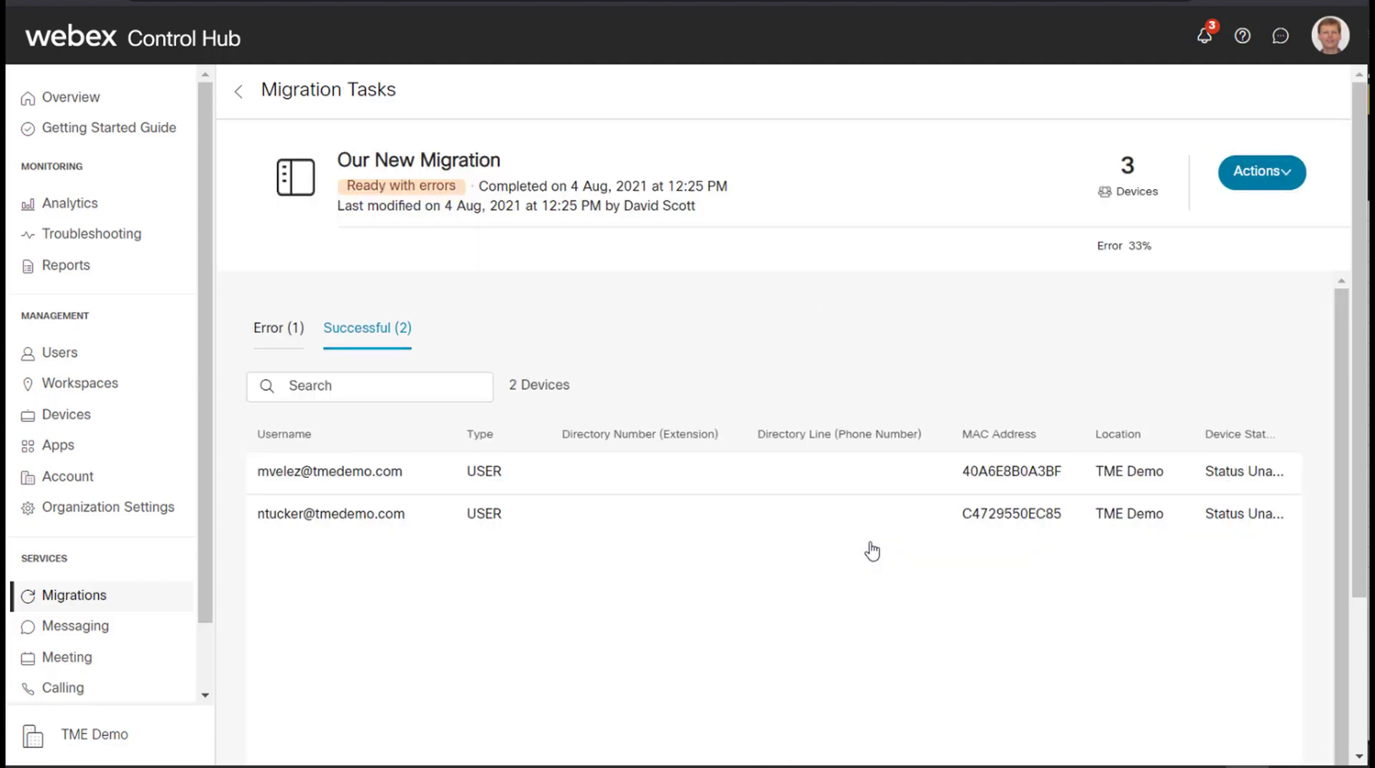
click(281, 329)
mouse_move(1244, 471)
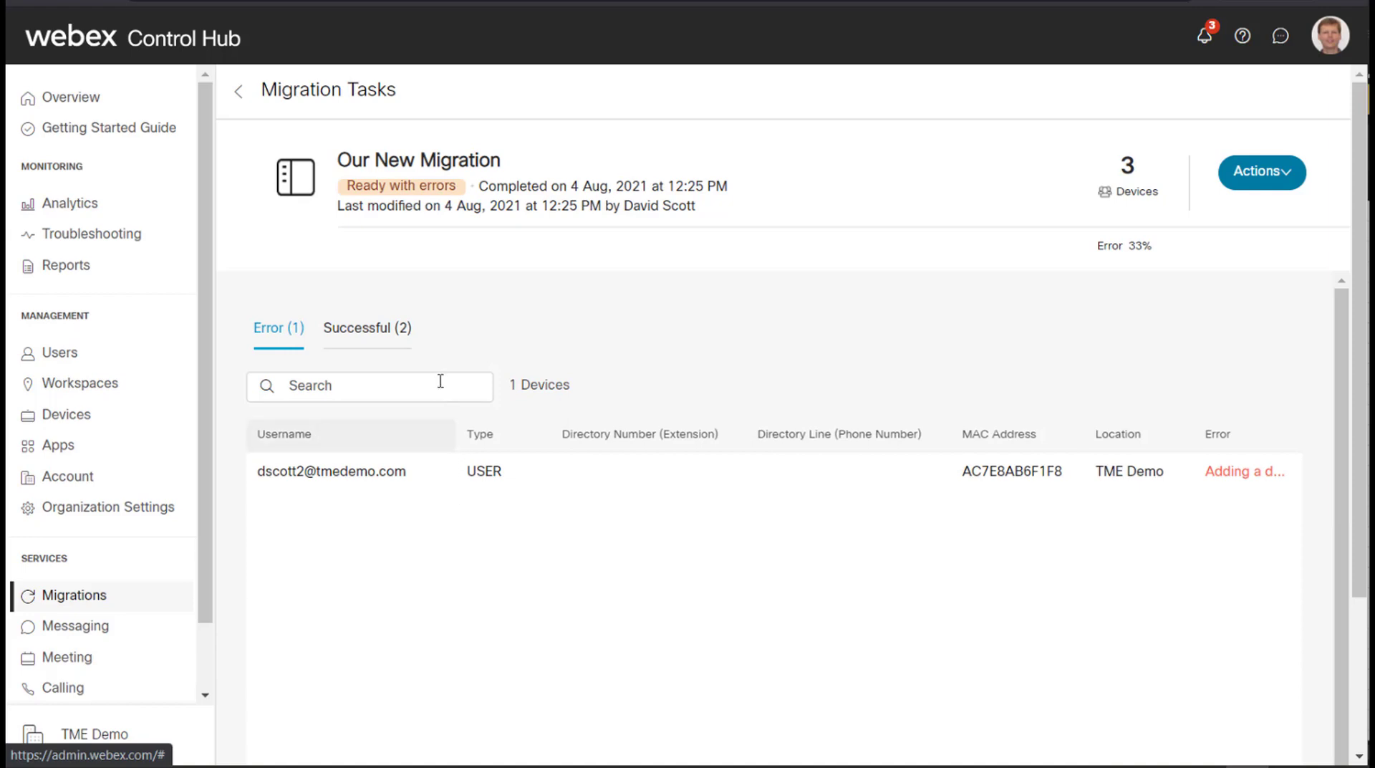
click(393, 330)
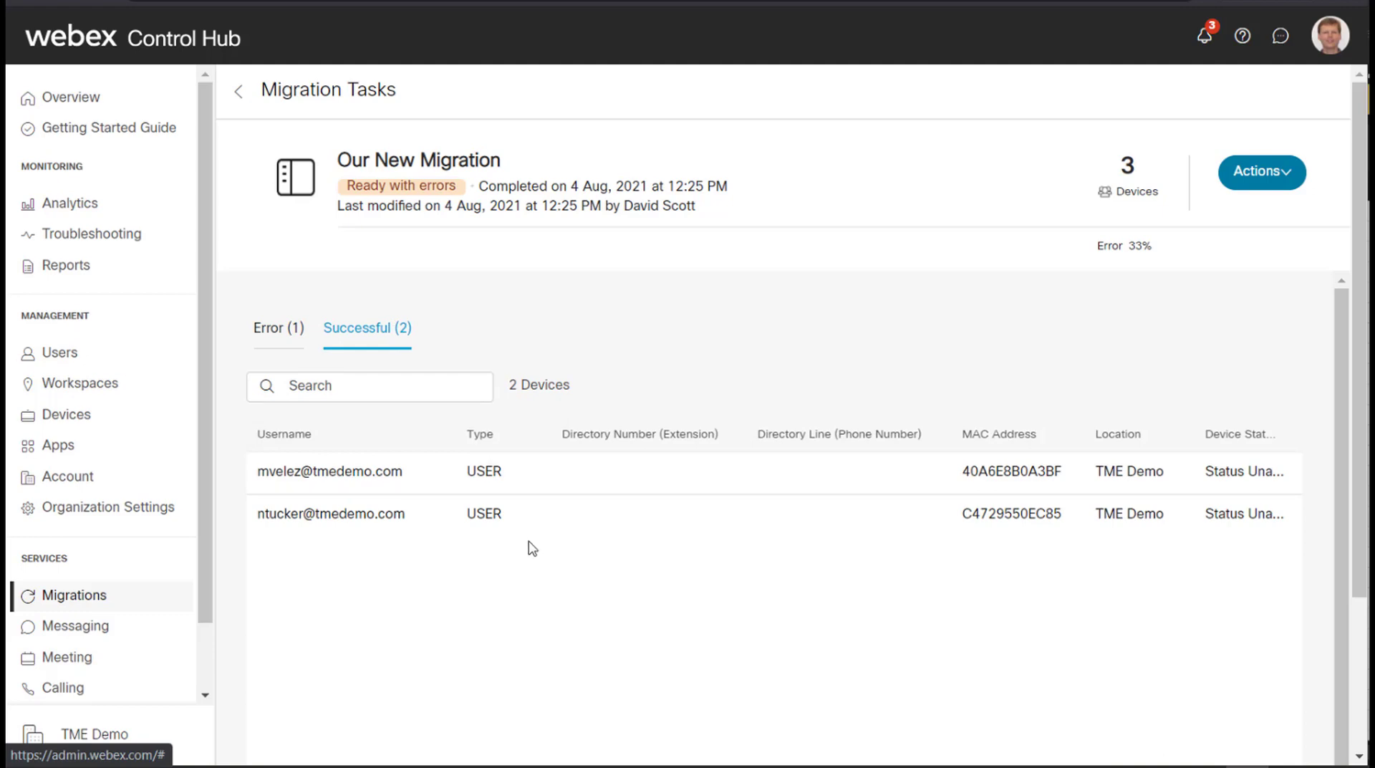
- Choose Complete migration from the task's Actions menu
click(1269, 172)
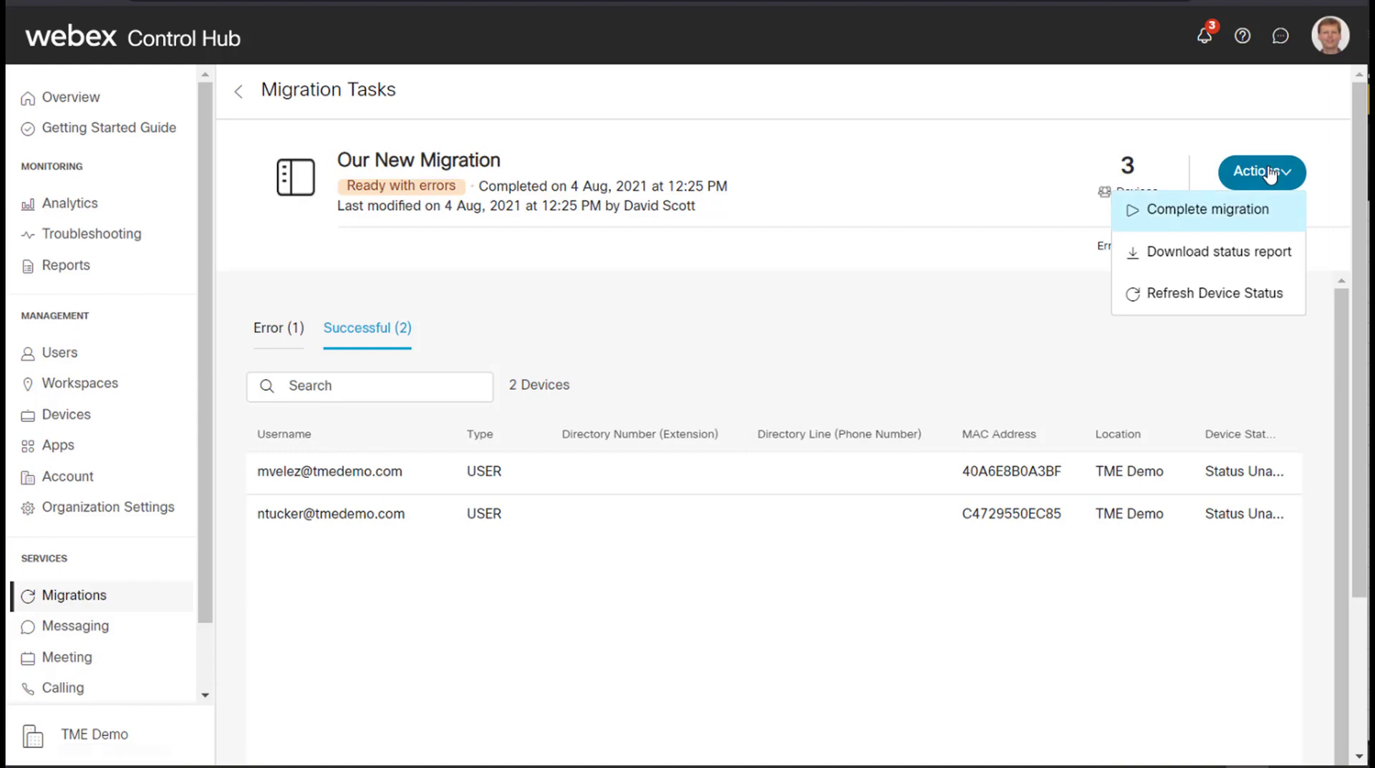
click(1201, 210)
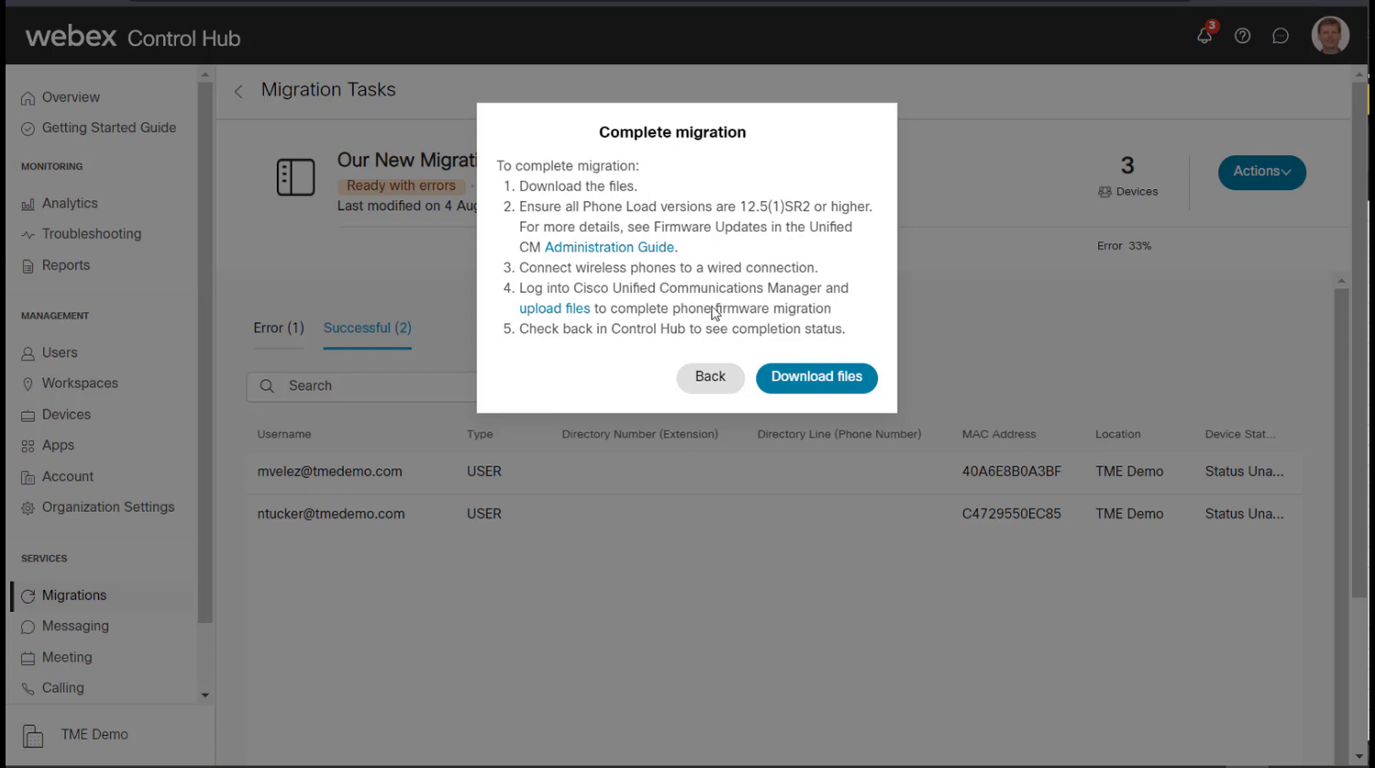
- Download the migration files and open the README from the zip in Notepad
click(797, 378)
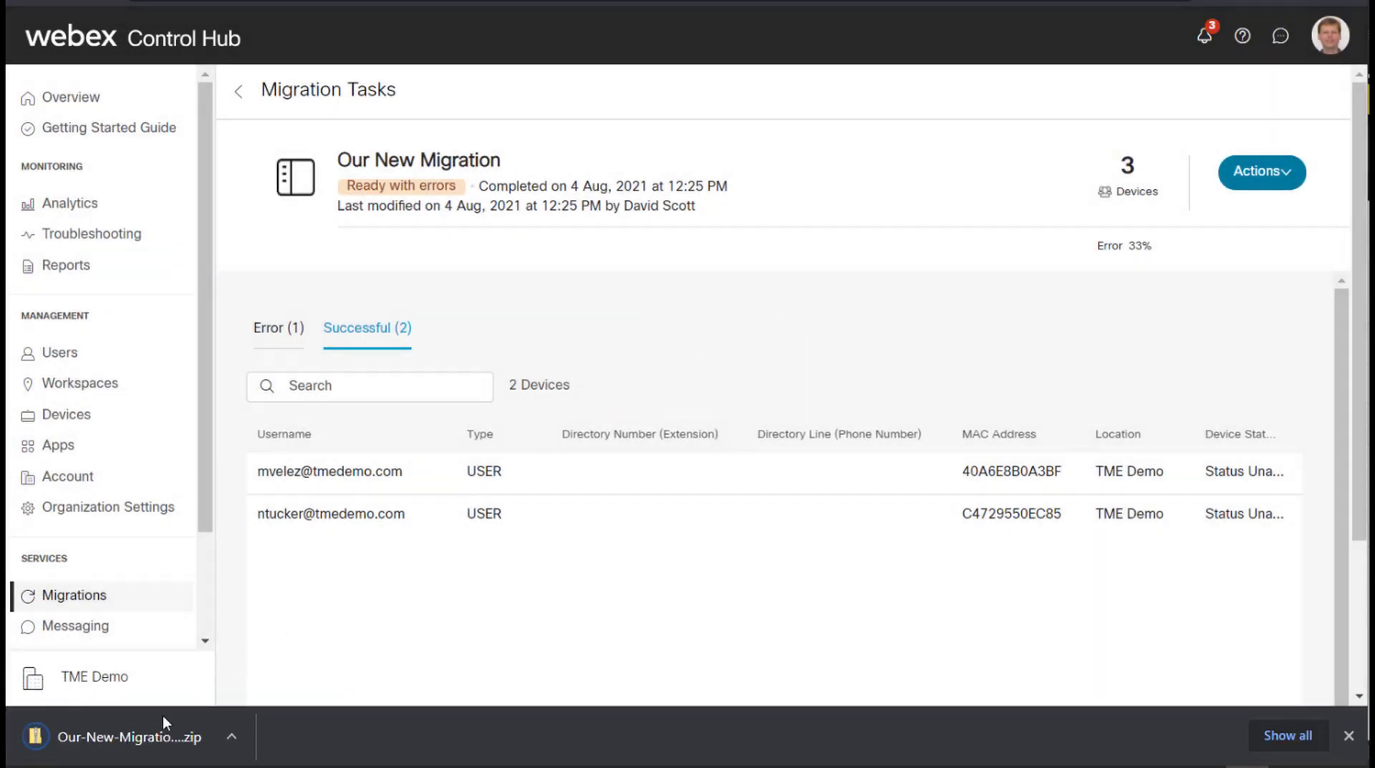
click(159, 719)
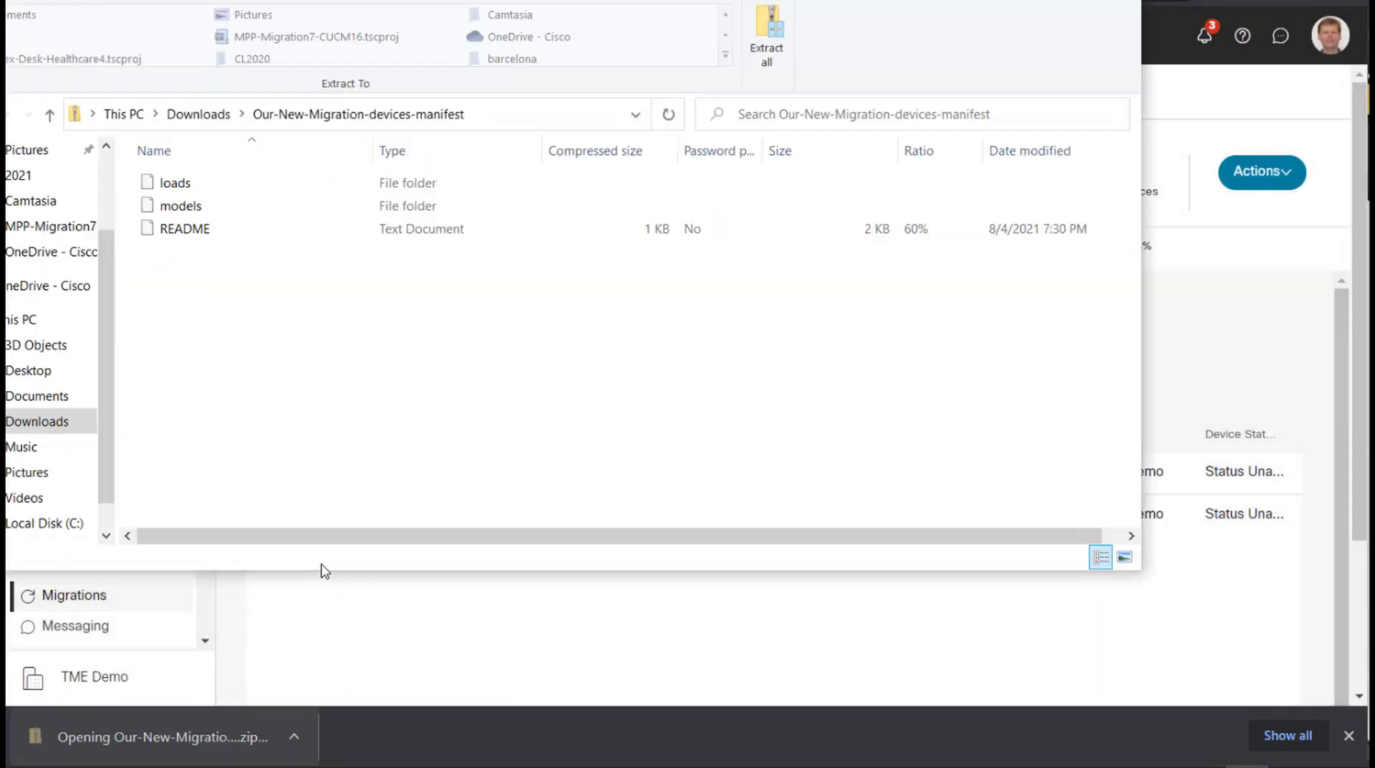
click(182, 236)
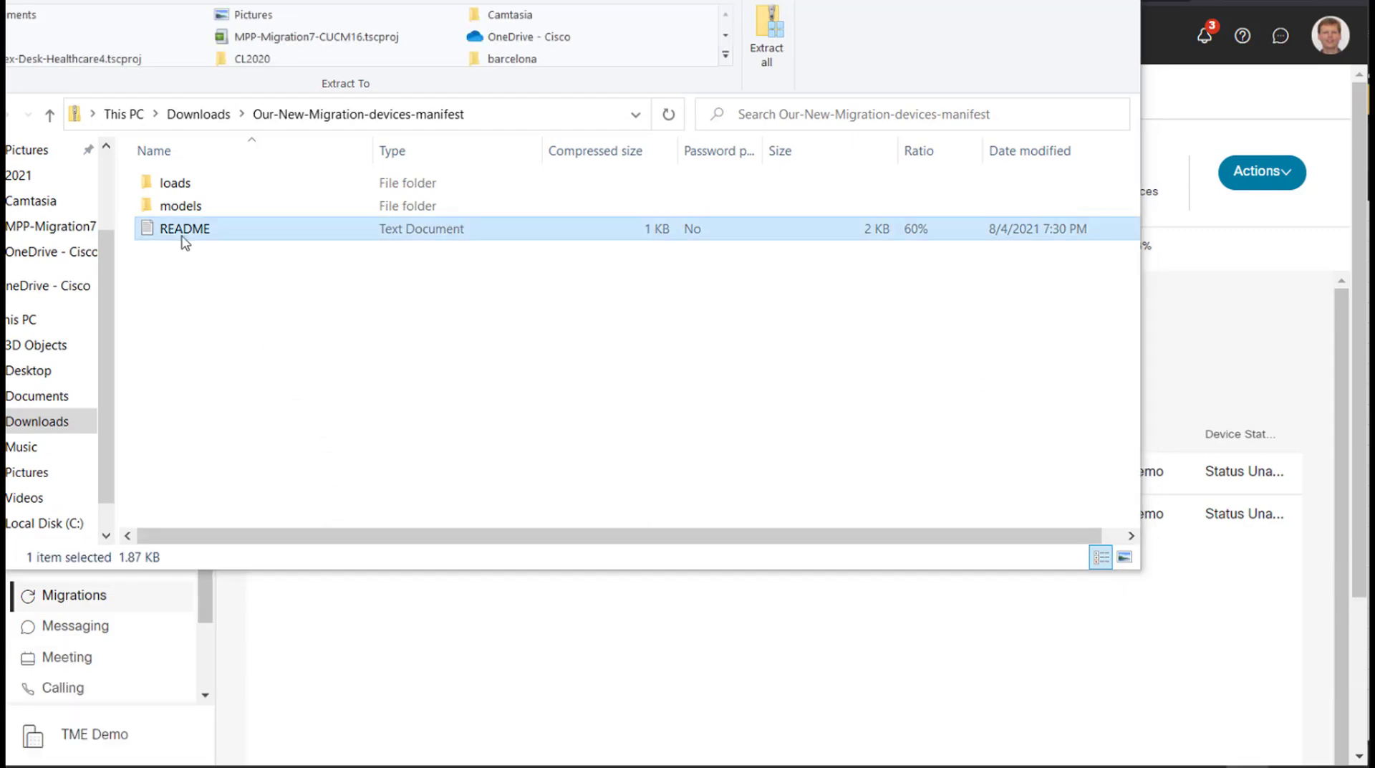
double_click(183, 242)
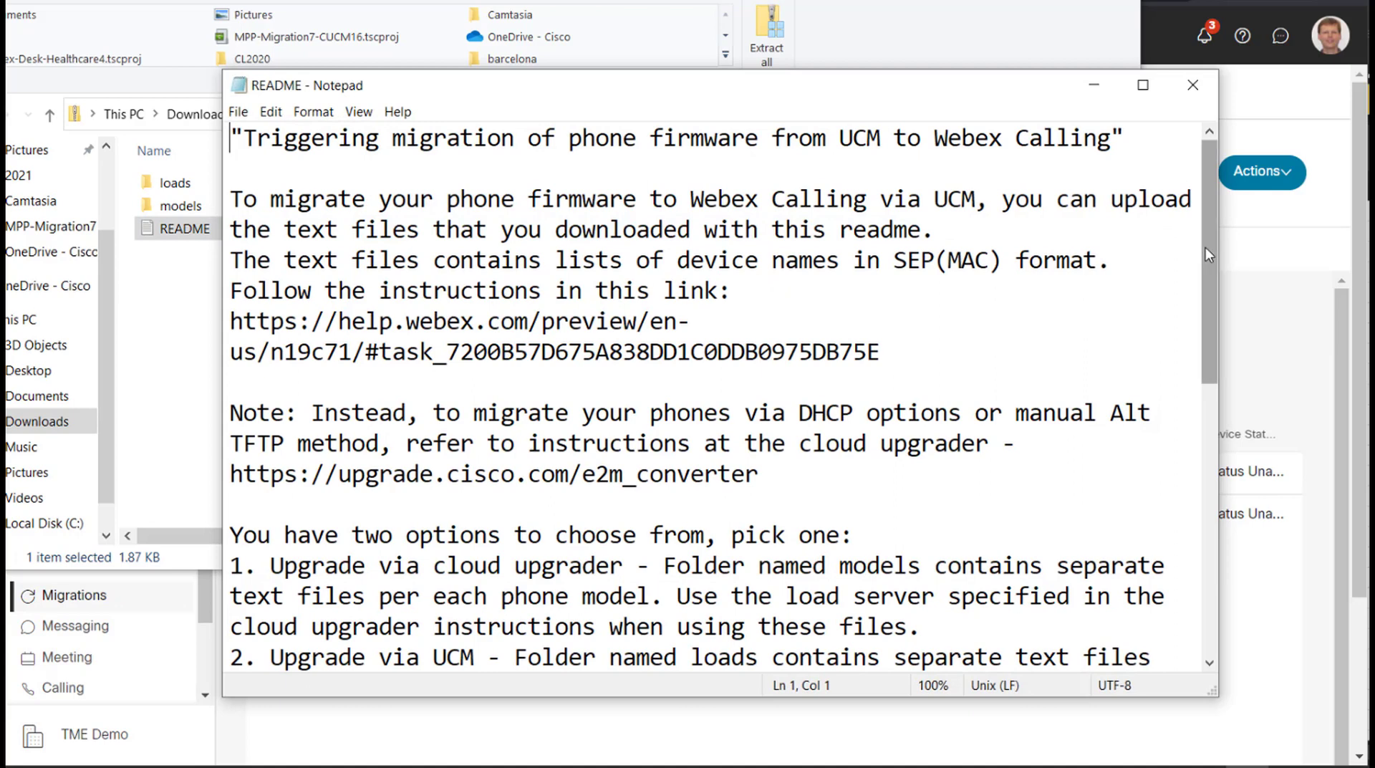
- Highlight the README's Webex help link, cloud upgrader paragraph, and firmware download link
drag(1204, 247, 1203, 258)
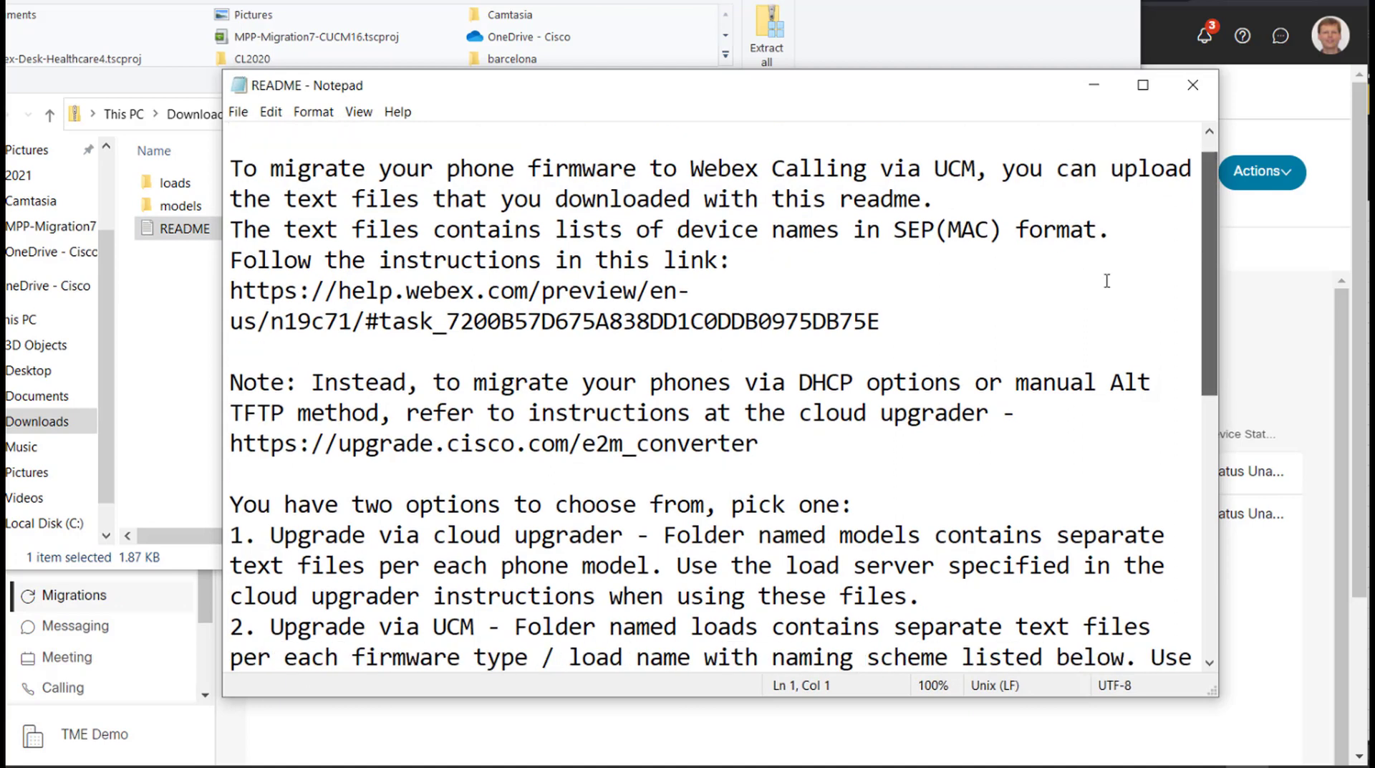
drag(881, 321, 233, 291)
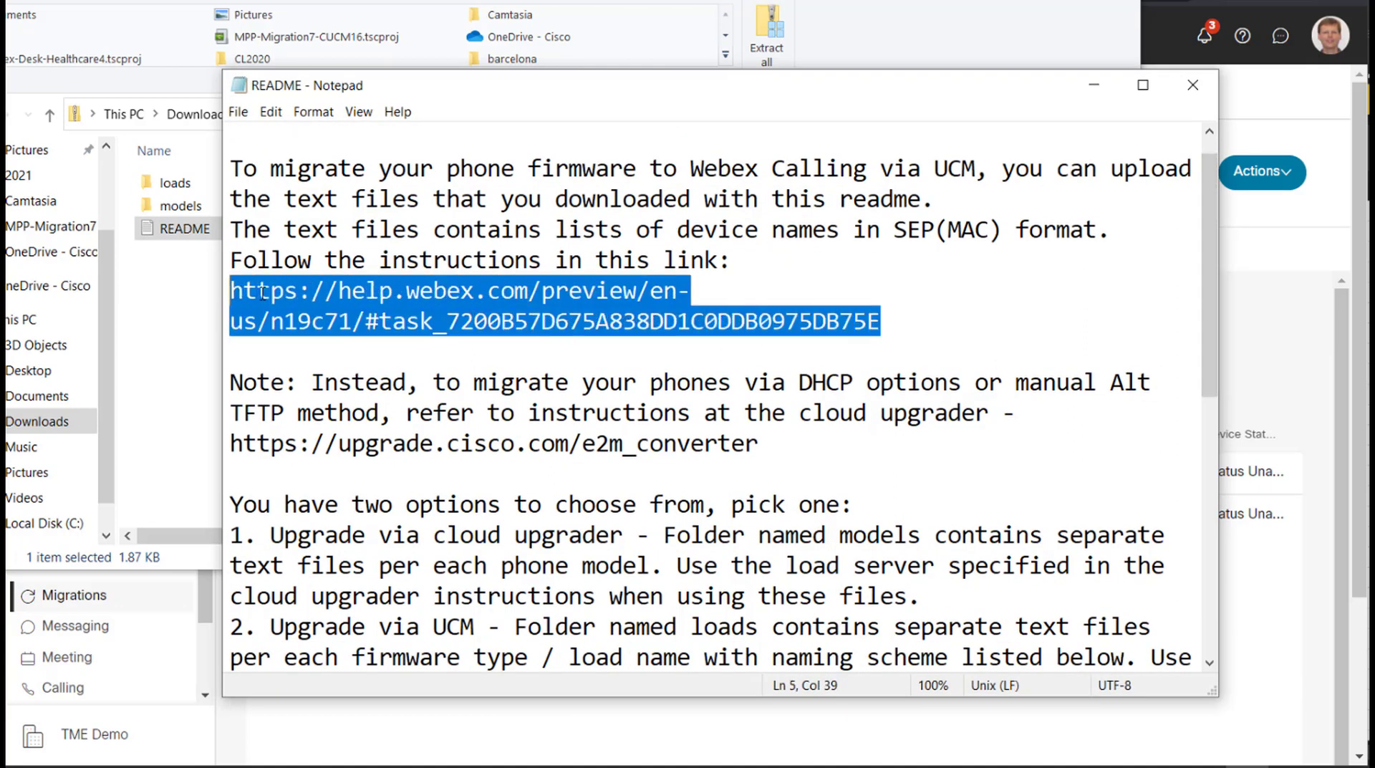
drag(1210, 315, 1188, 454)
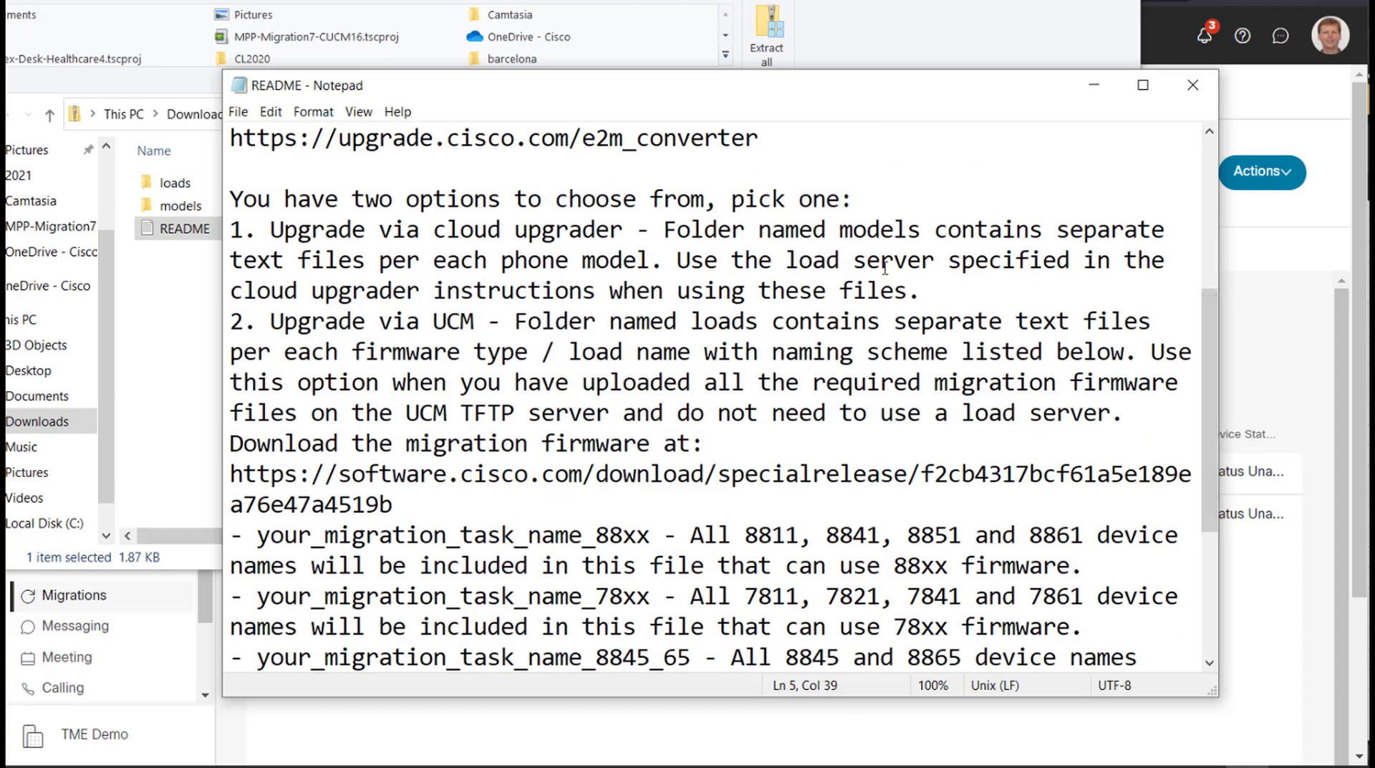
drag(921, 290, 213, 228)
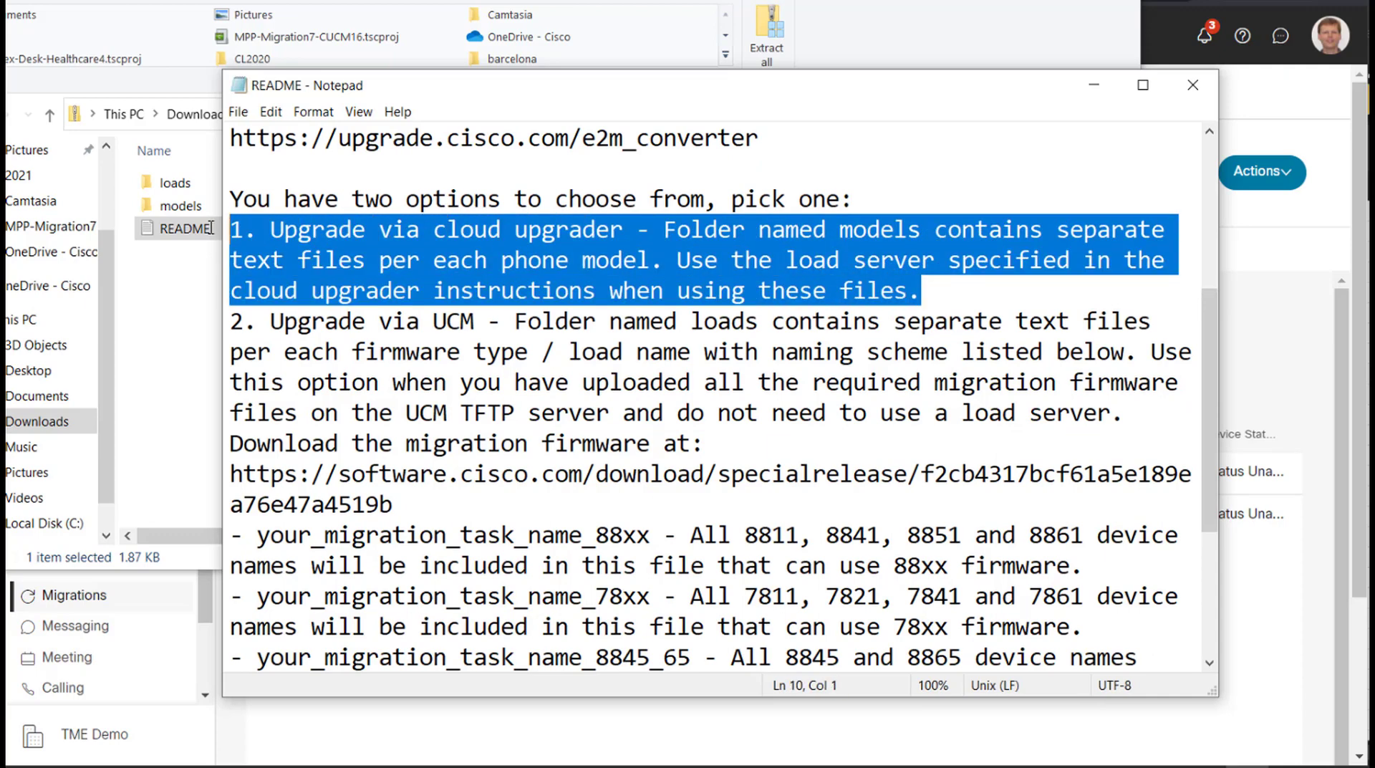
click(418, 265)
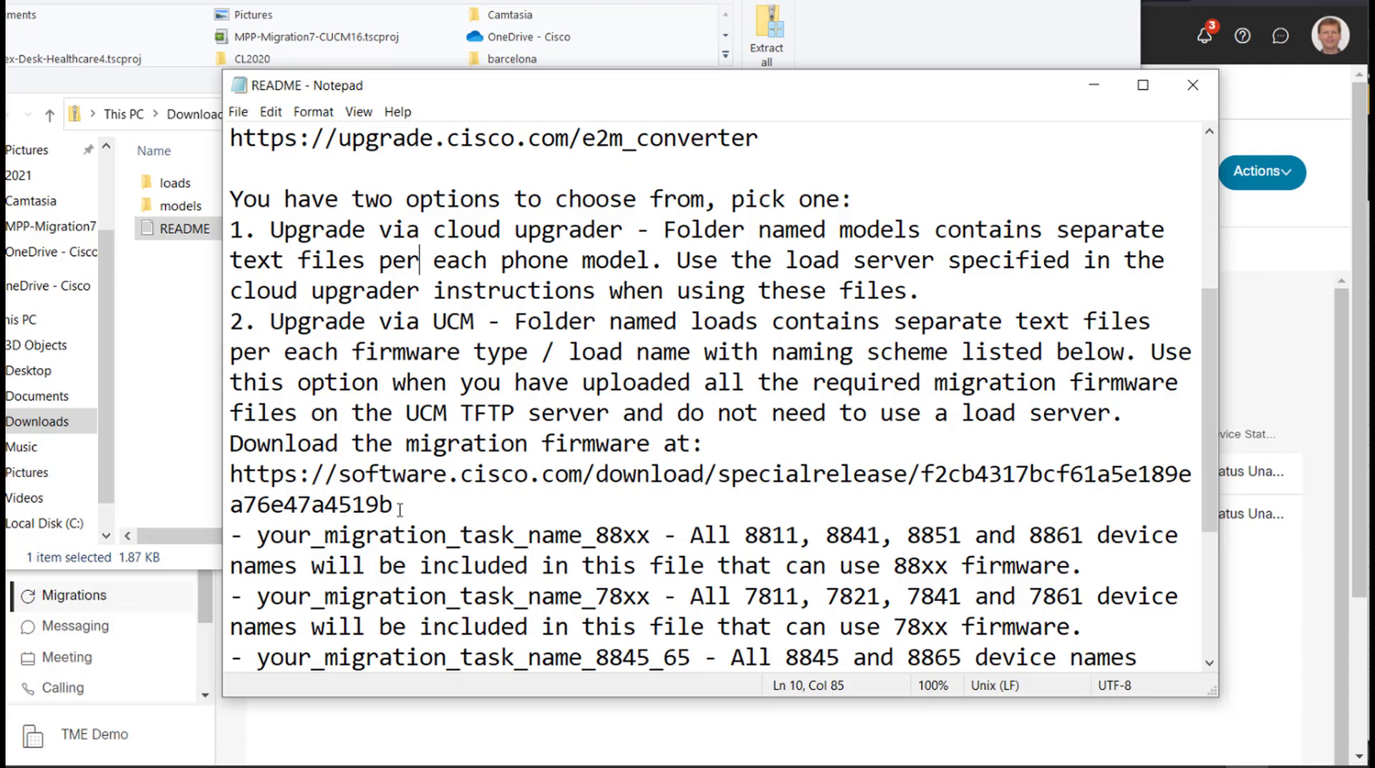
drag(393, 504, 231, 465)
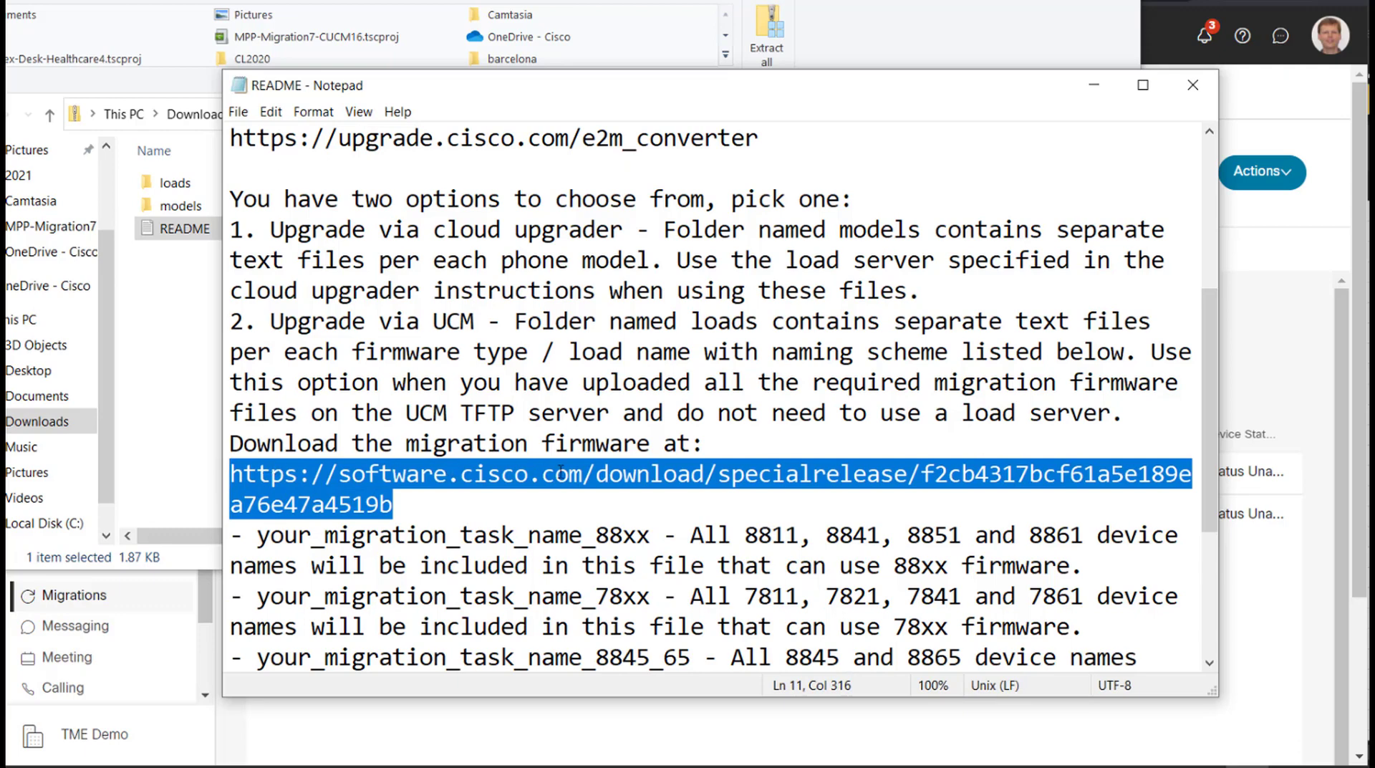
- Highlight the 88xx, 8845_65 and 78xx file name suffixes in the README
scroll(1060, 466, down, 3)
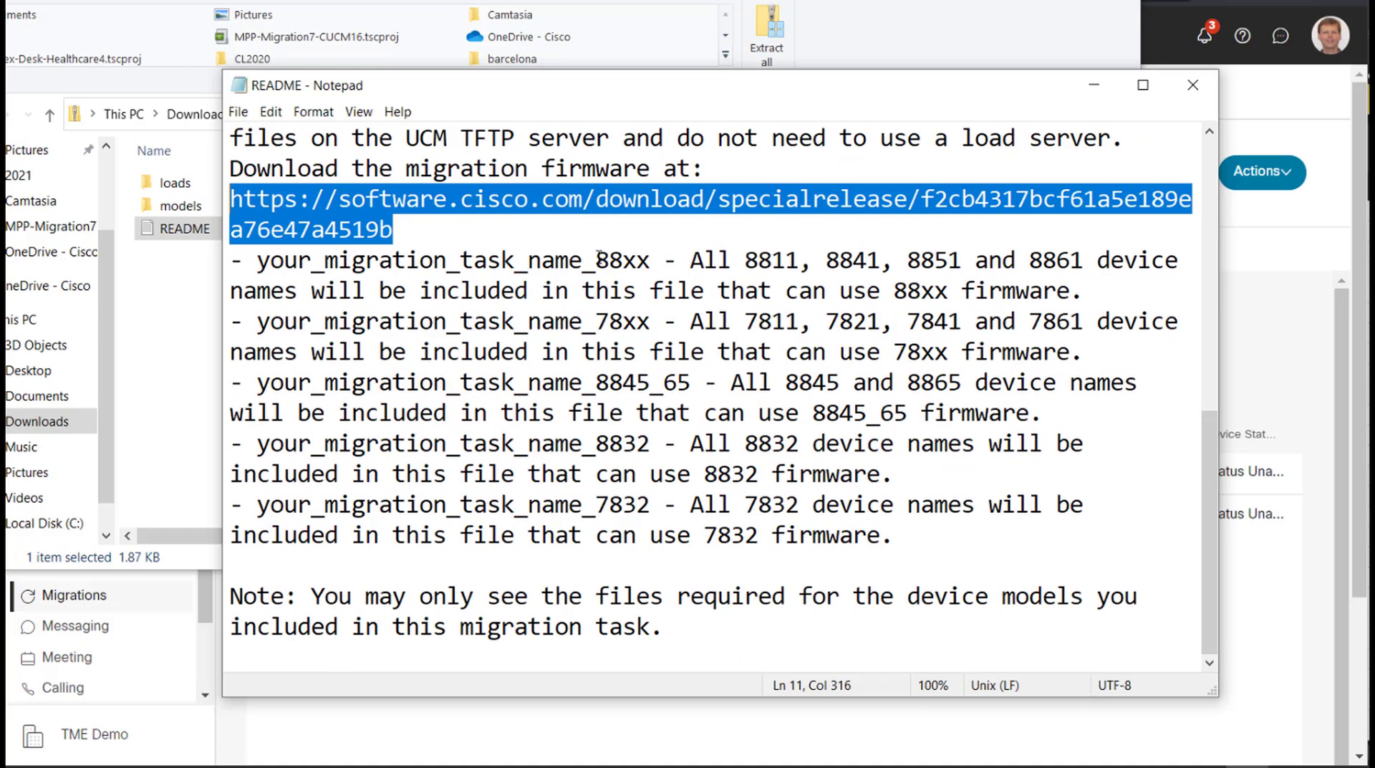
drag(596, 259, 651, 261)
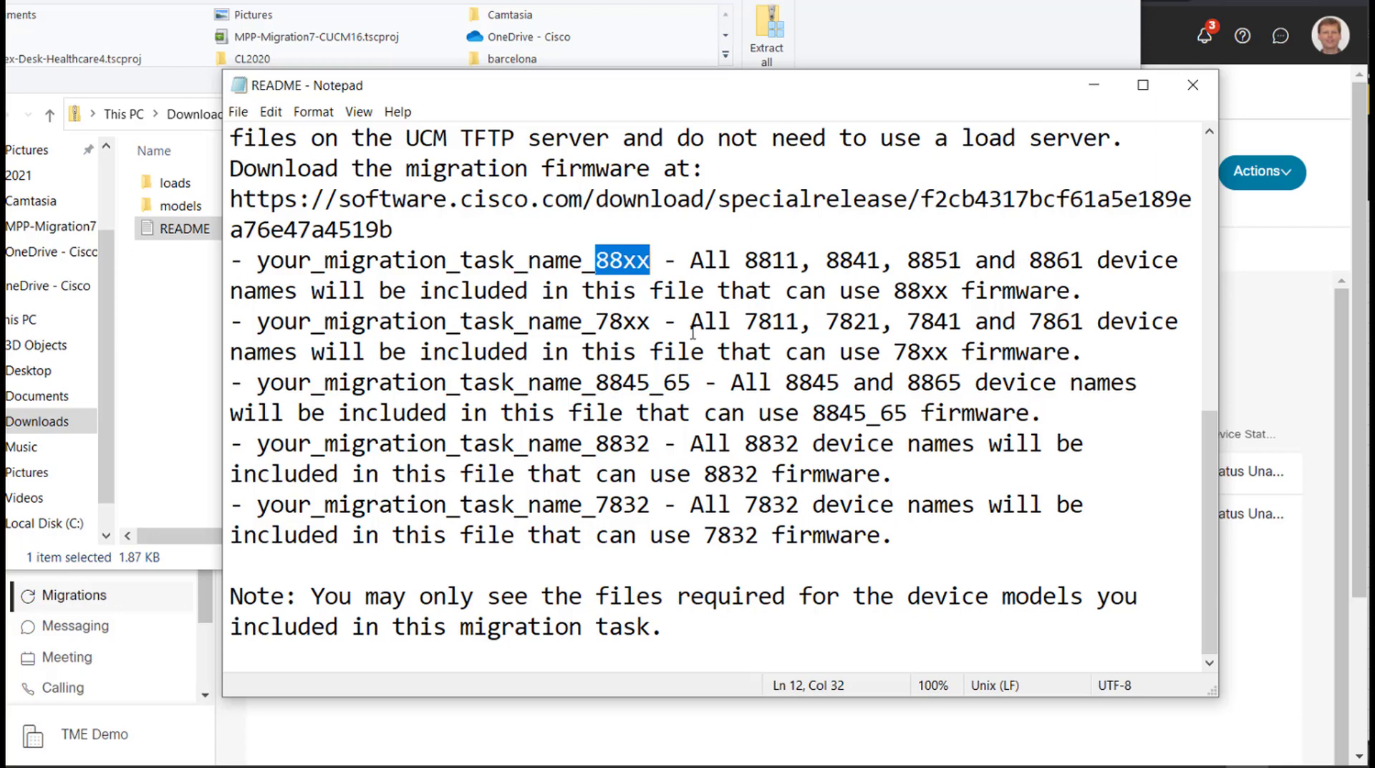
click(600, 383)
drag(600, 383, 689, 383)
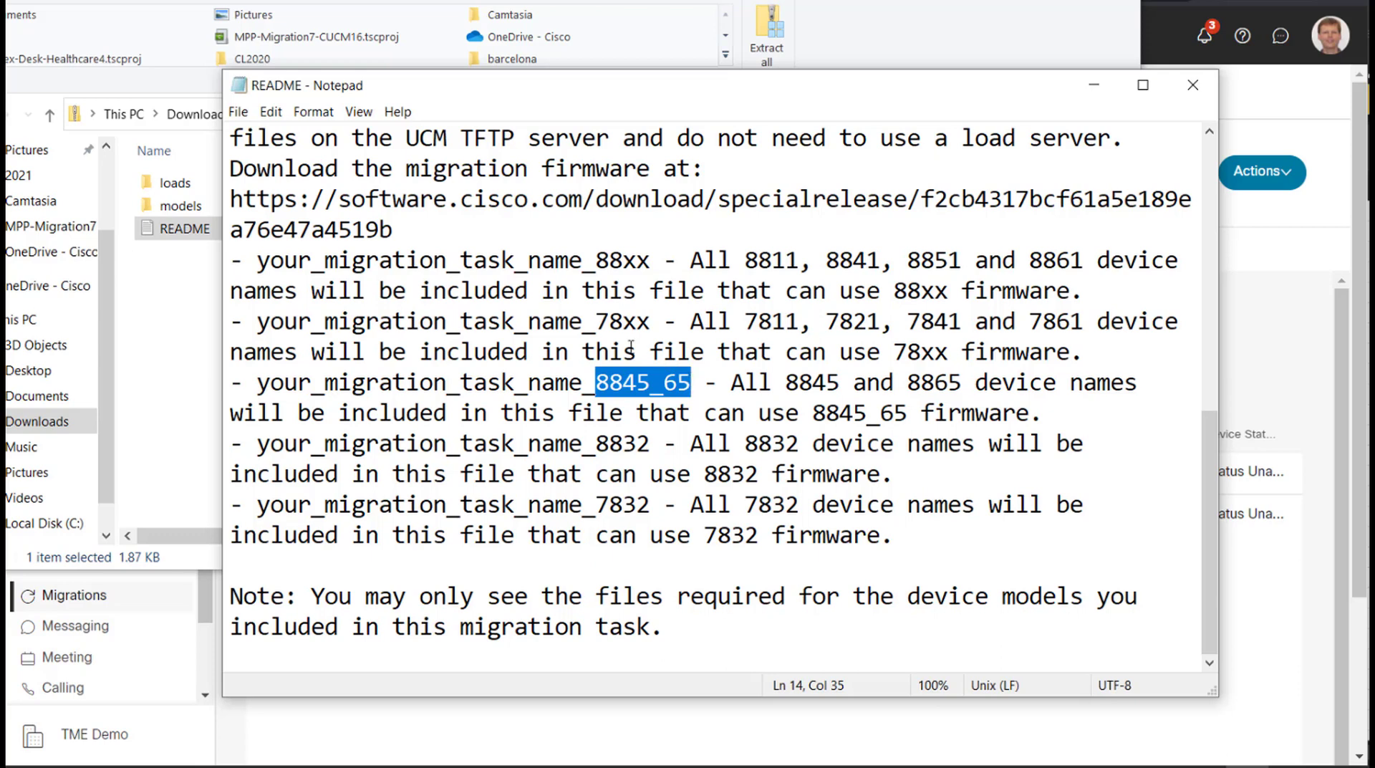
drag(595, 321, 649, 322)
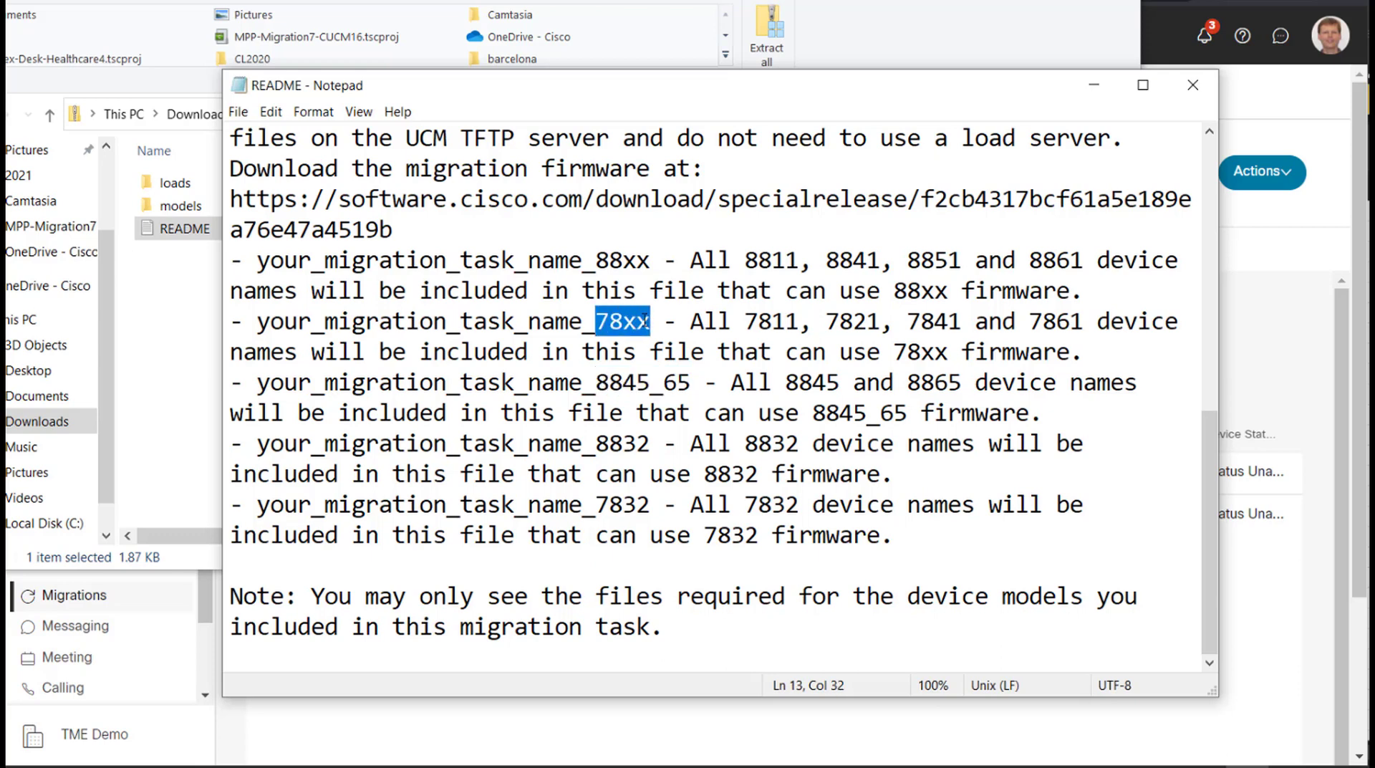
click(647, 321)
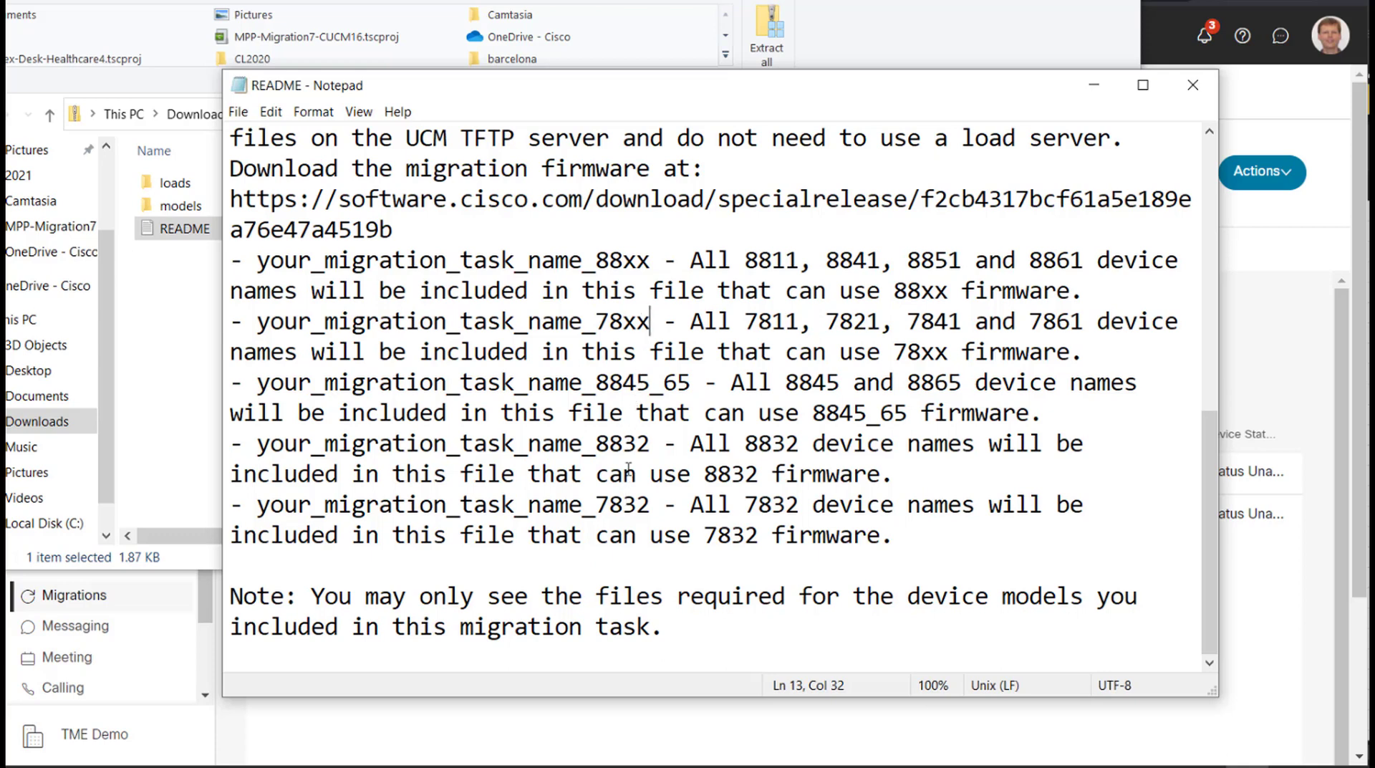
- Close the README and open OurNewMigration_88xx from the loads folder
click(1192, 85)
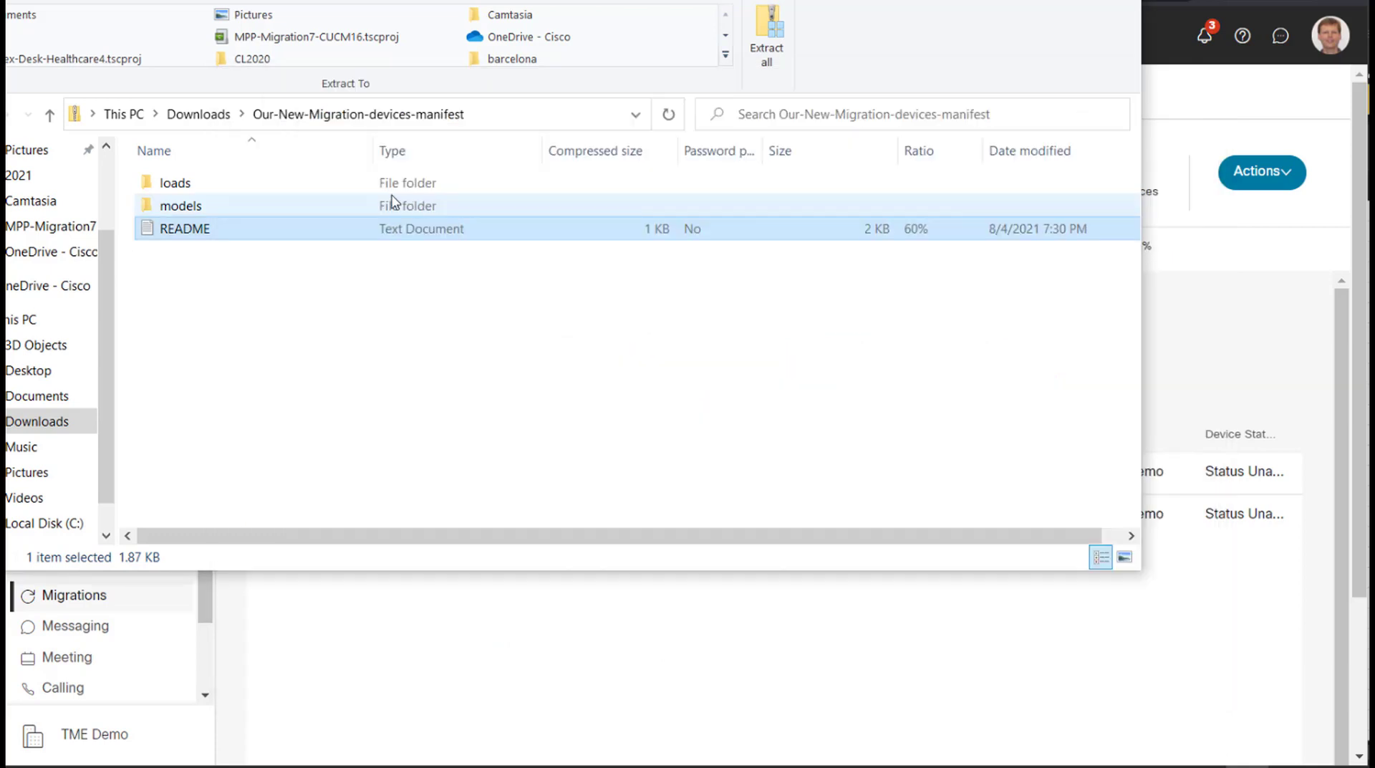
click(259, 186)
double_click(259, 186)
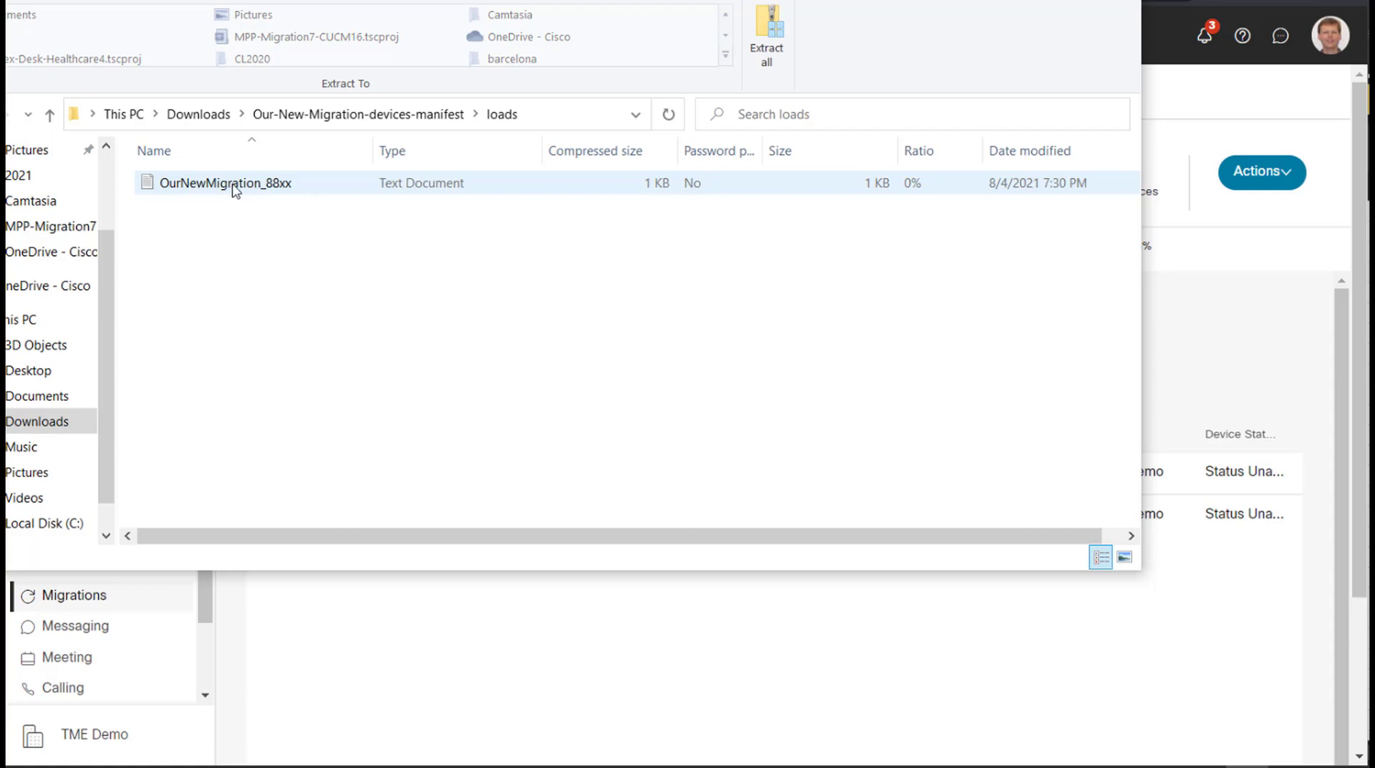
click(265, 188)
double_click(264, 188)
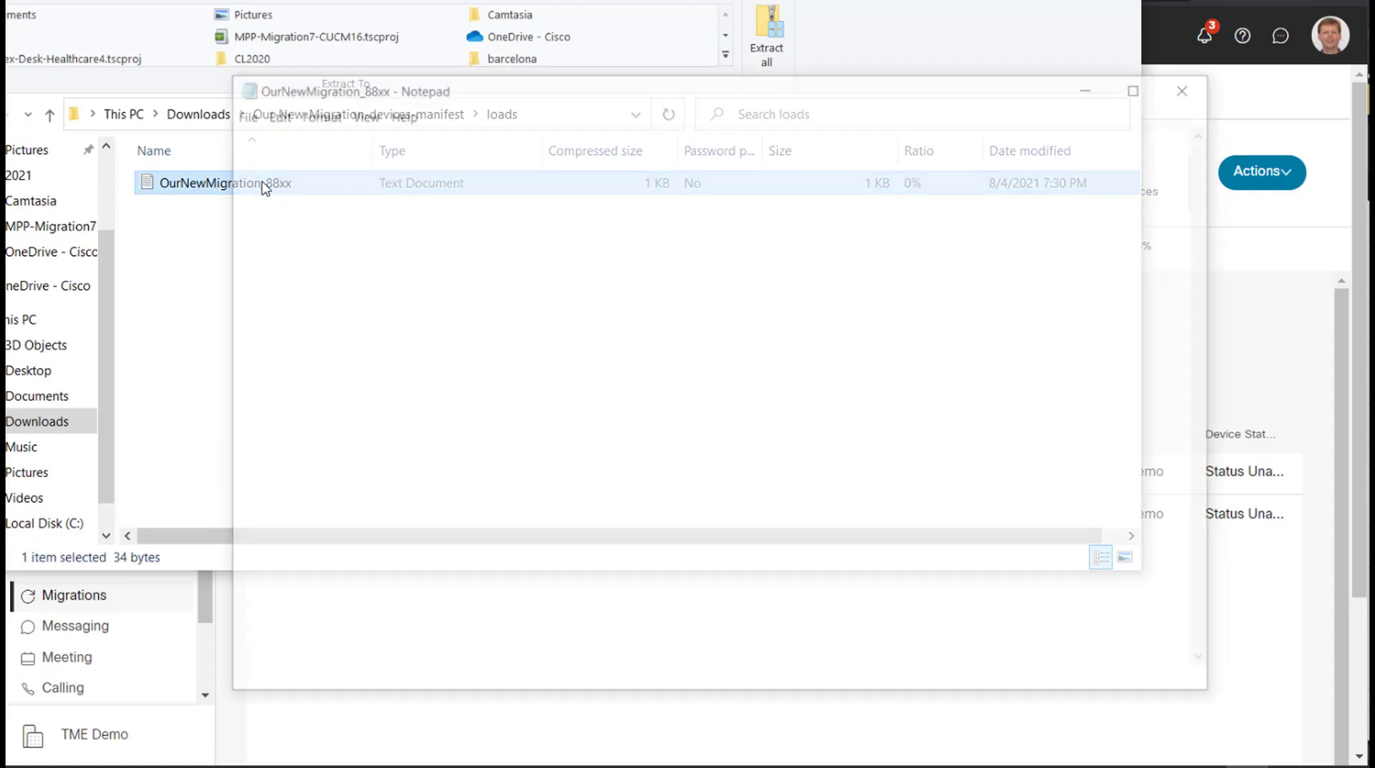
- Reposition the OurNewMigration_88xx window and point out its two SEP device names
drag(523, 96, 715, 204)
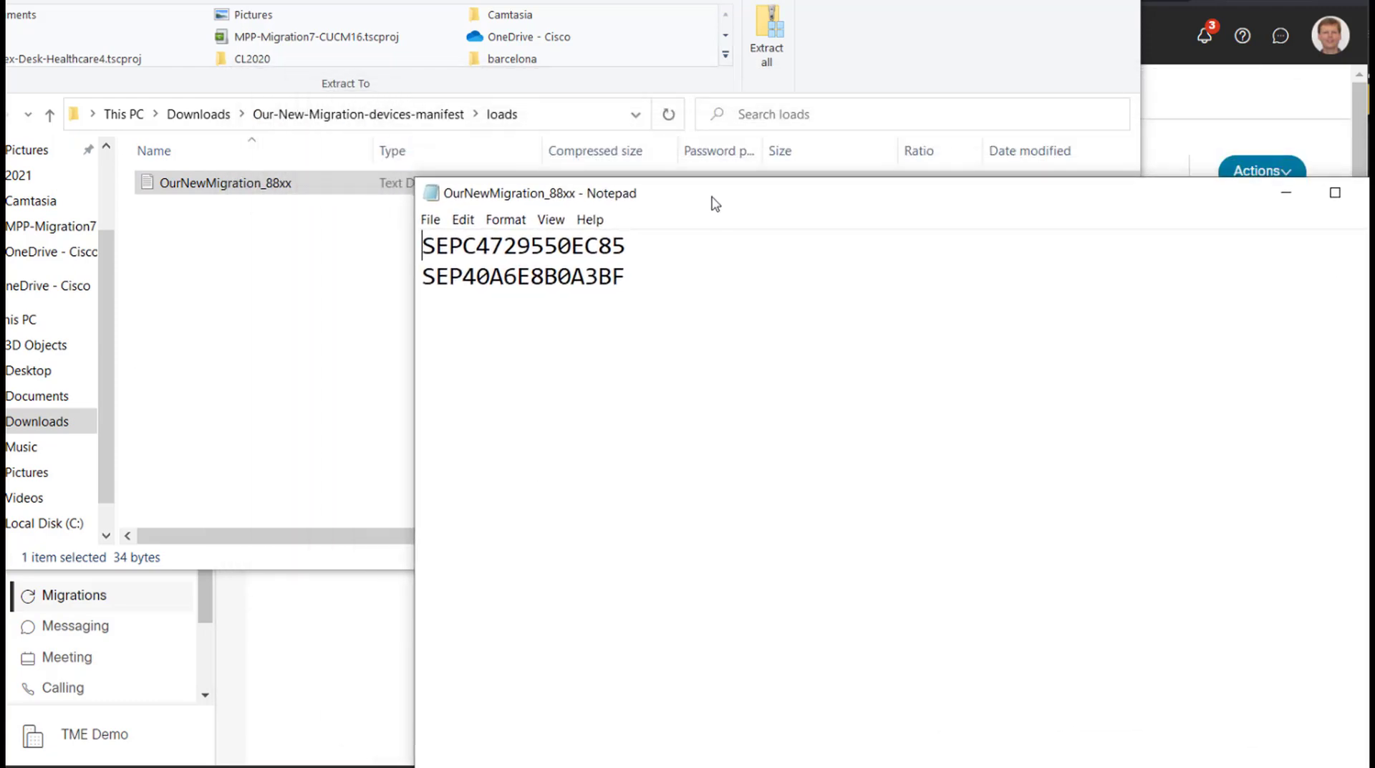
drag(715, 205, 702, 203)
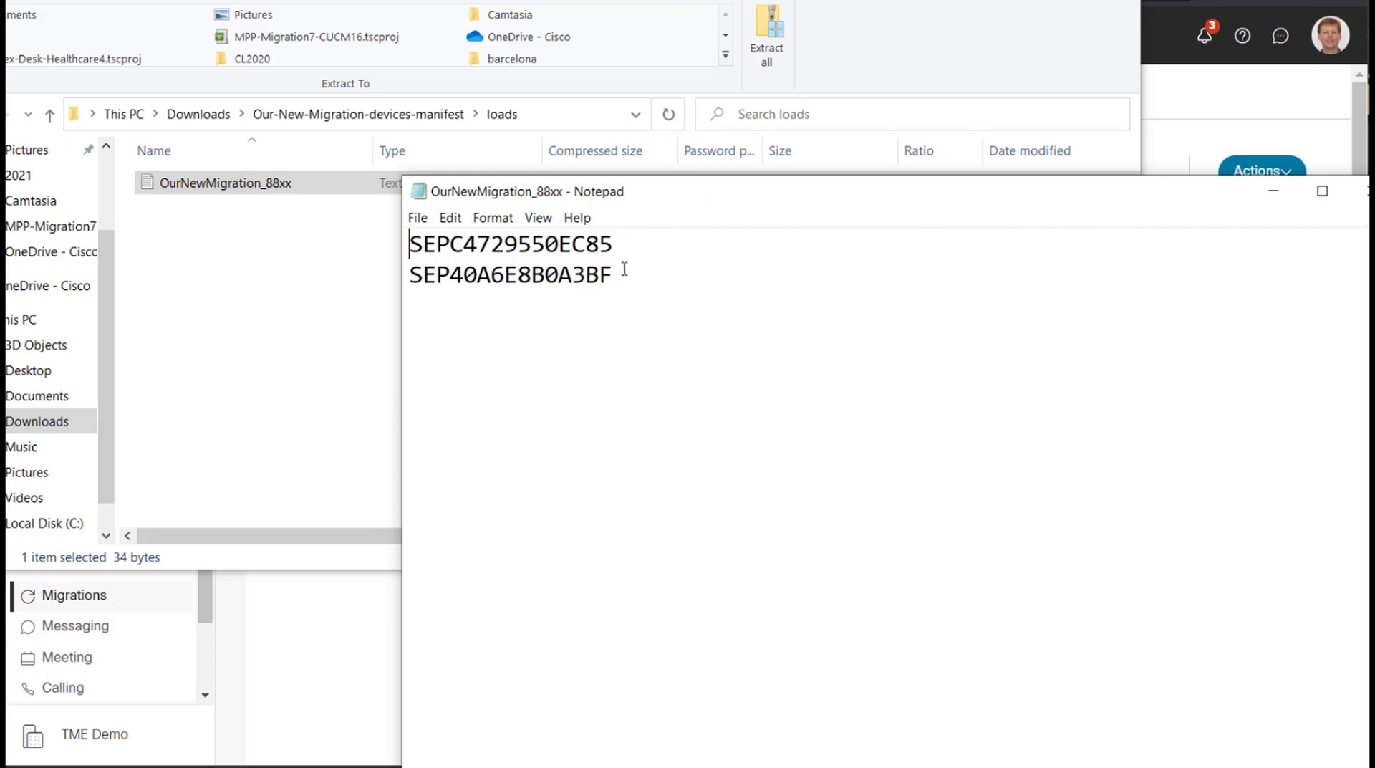
drag(615, 275, 449, 244)
click(450, 244)
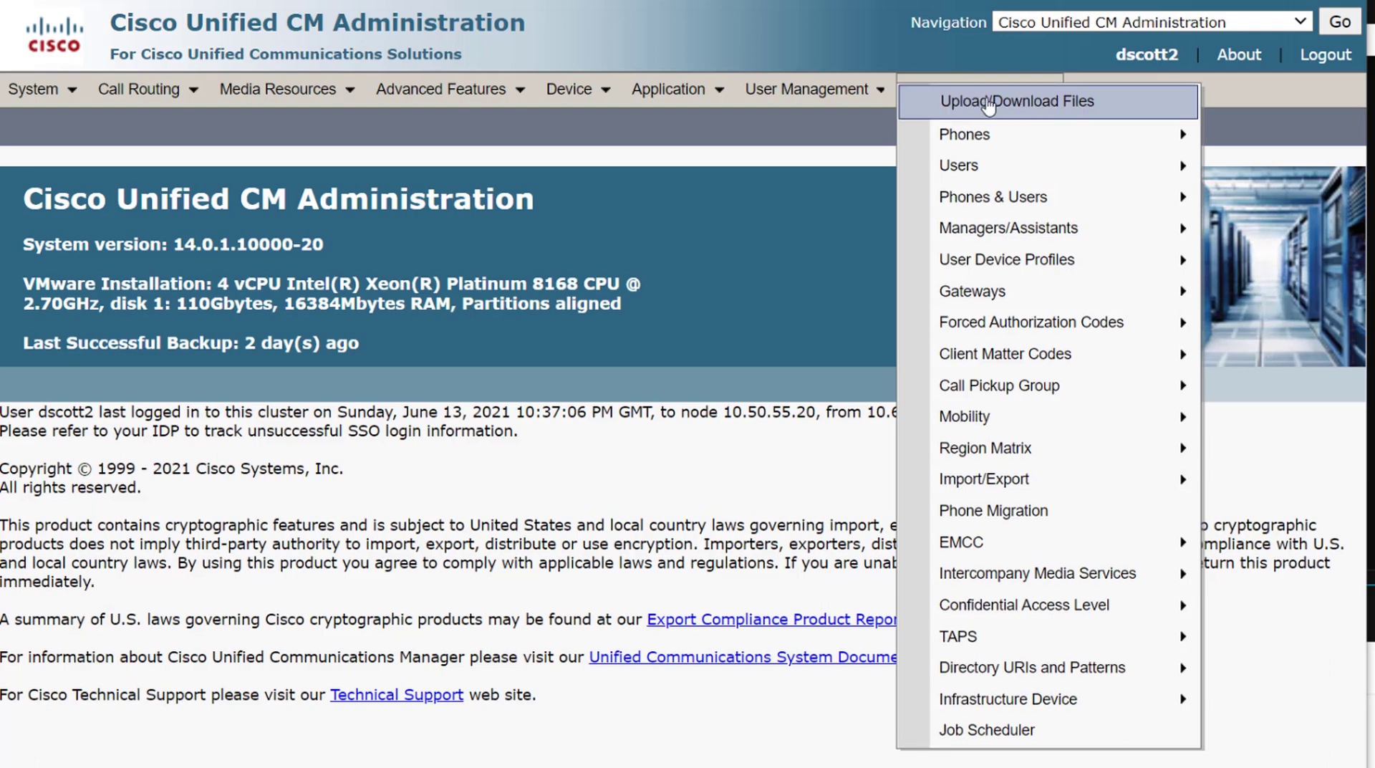
- Start a new file upload and choose OurNewMigration_88xx.txt as the file
click(971, 101)
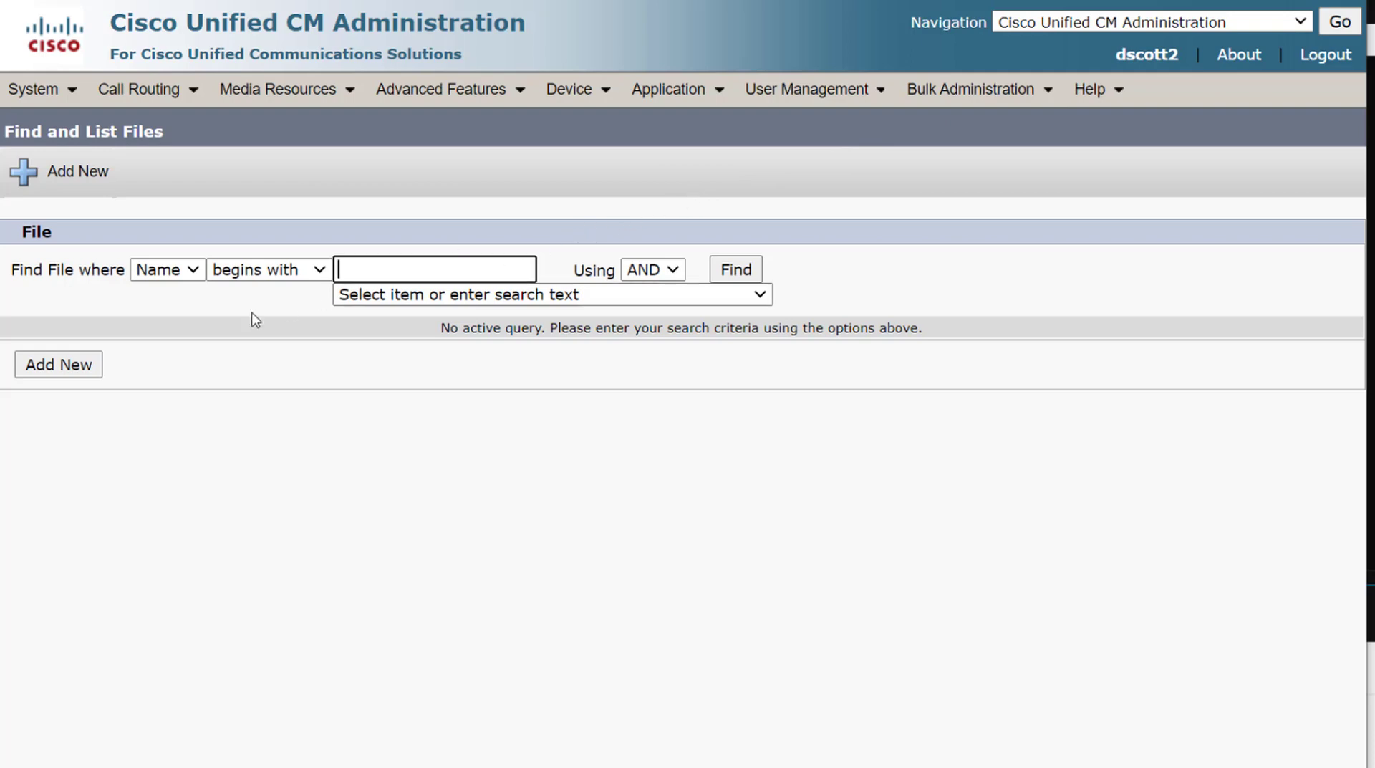
click(62, 172)
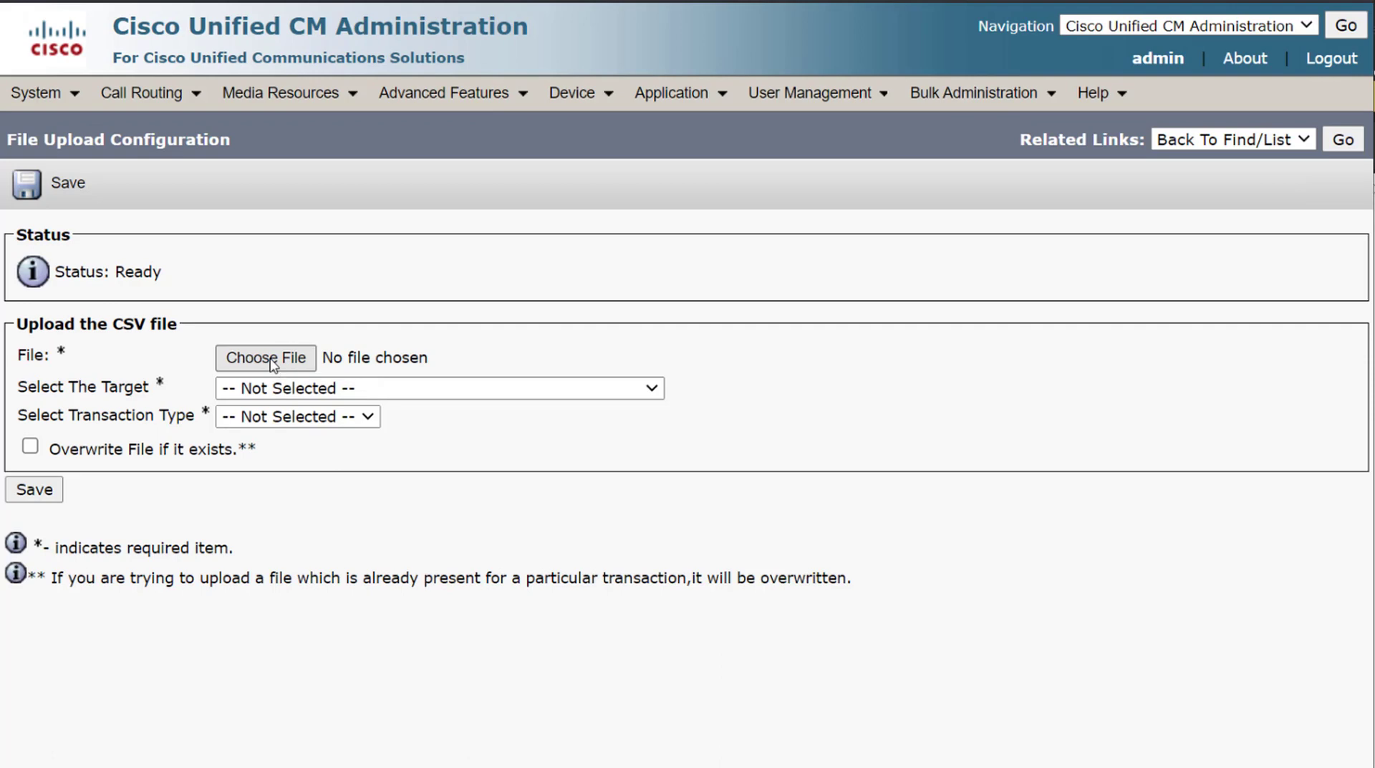
click(274, 358)
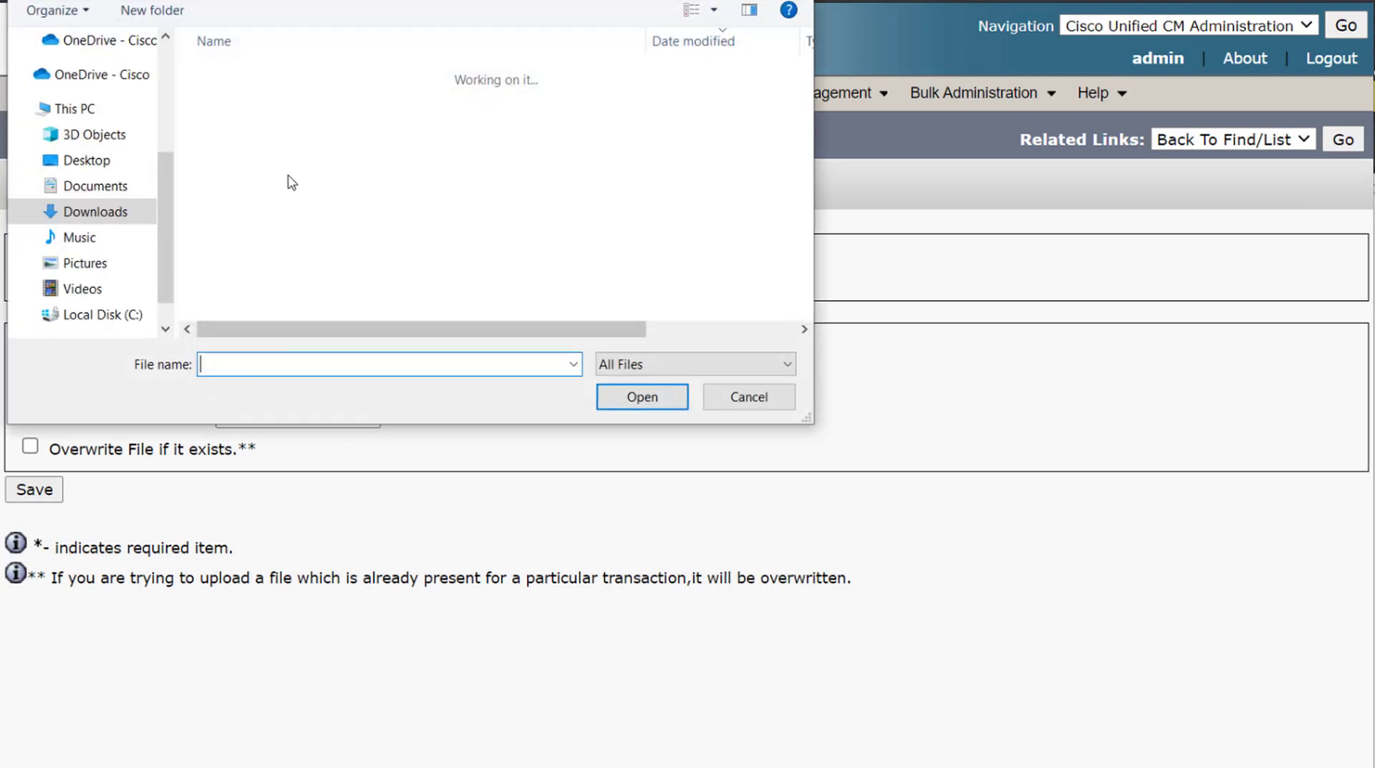
click(247, 98)
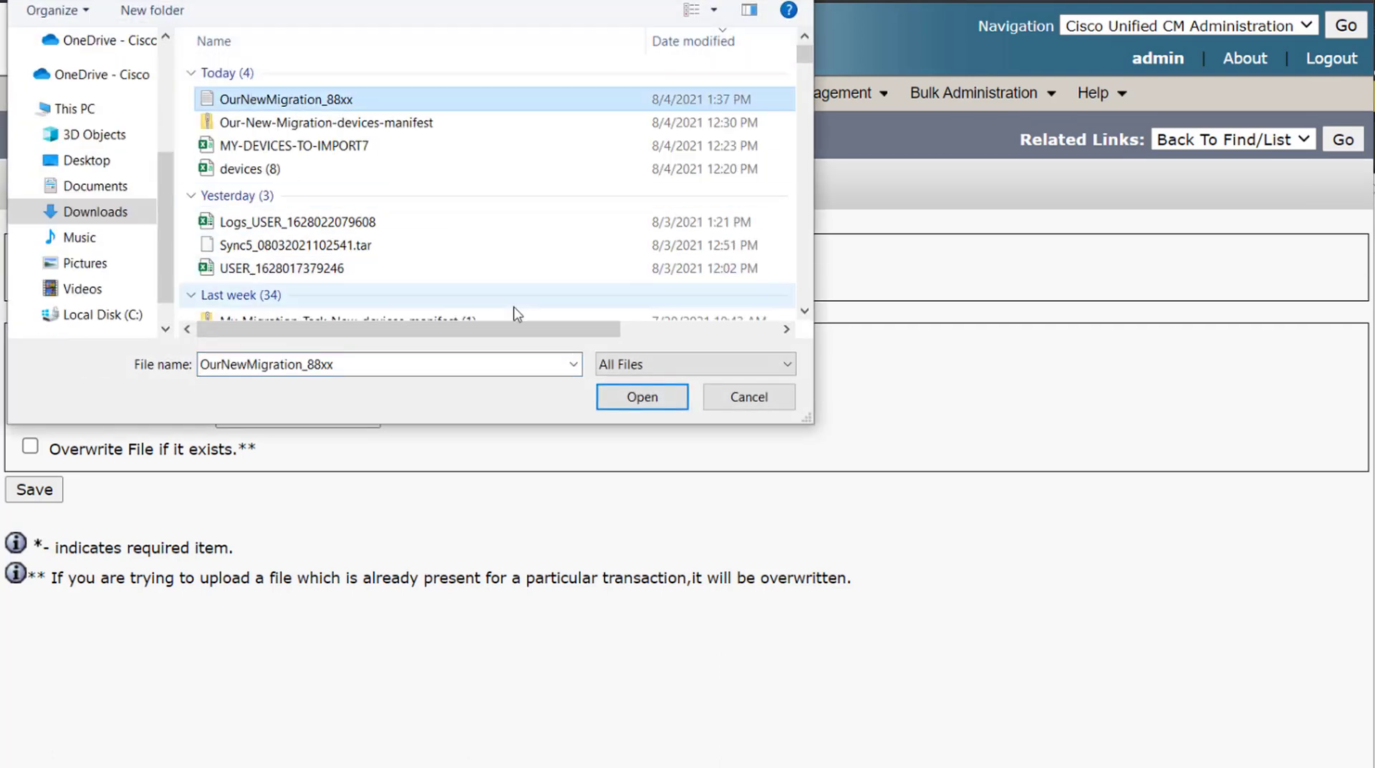
click(613, 395)
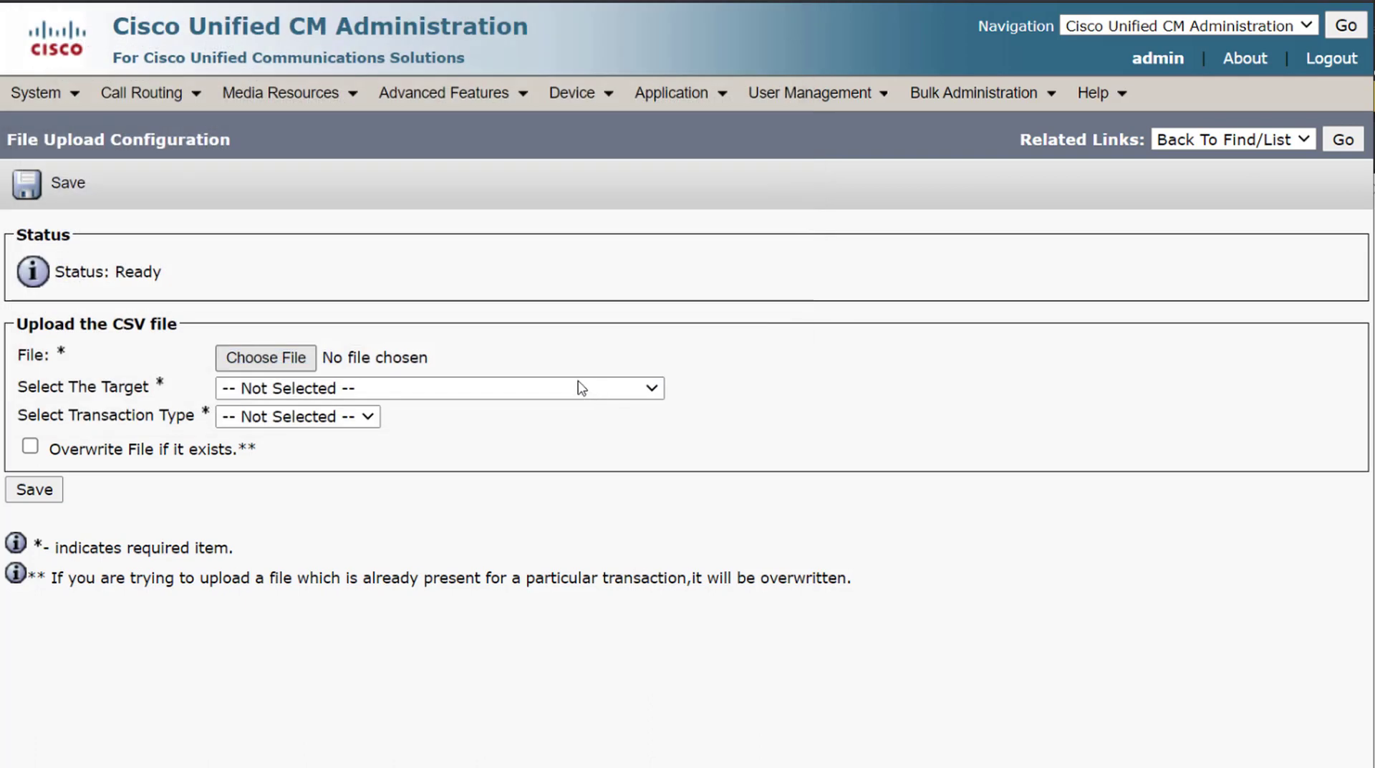
- Upload it with Target Phones, Transaction Type Update Phones - Custom File, and Overwrite enabled
click(341, 395)
scroll(429, 215, down, 1)
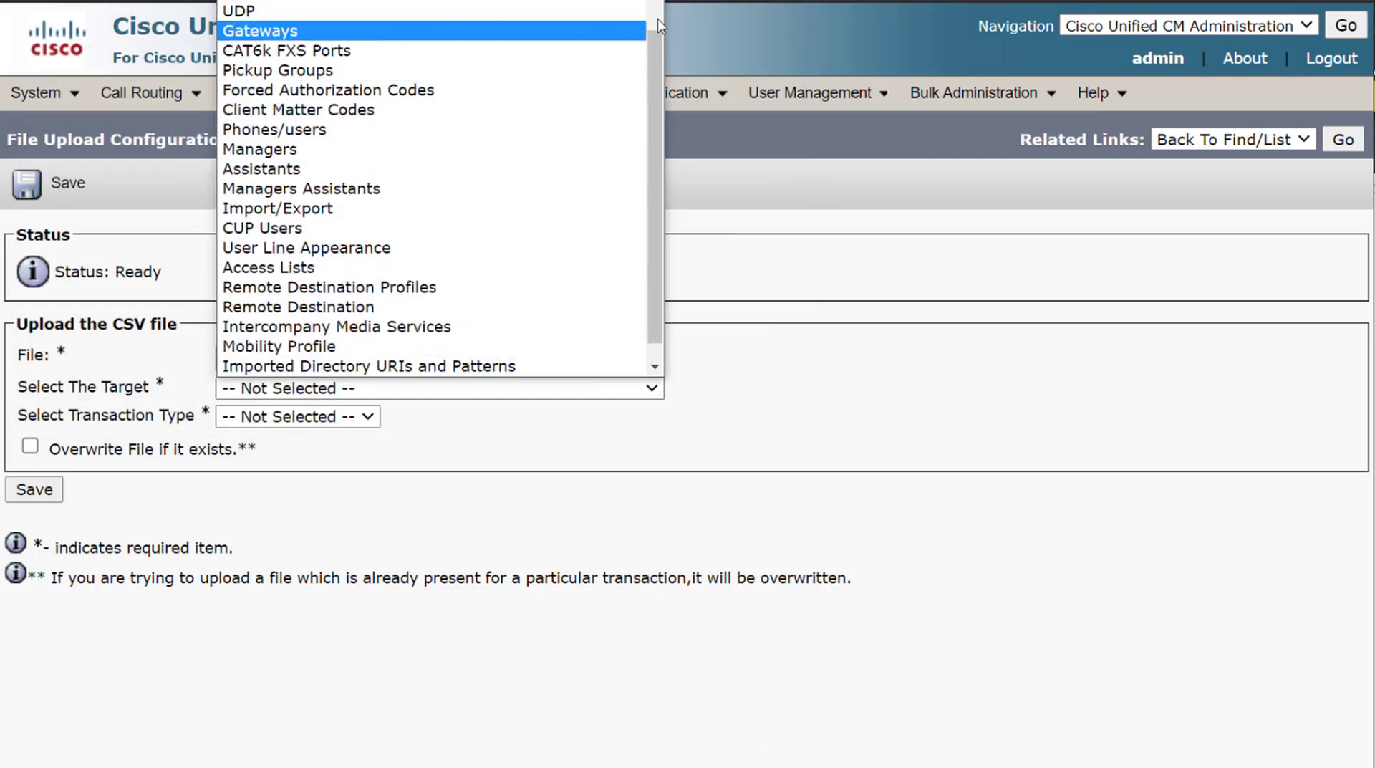
scroll(656, 19, up, 1)
click(578, 13)
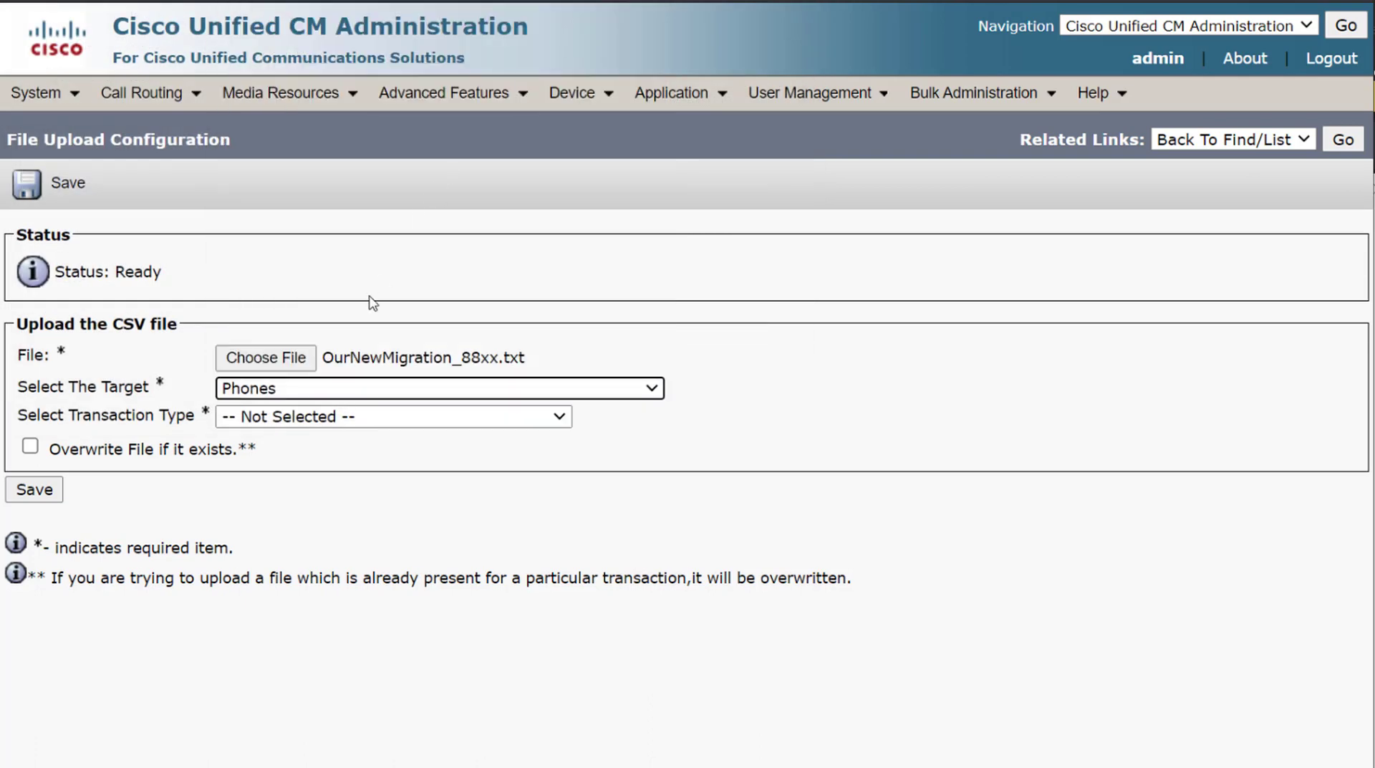
click(329, 418)
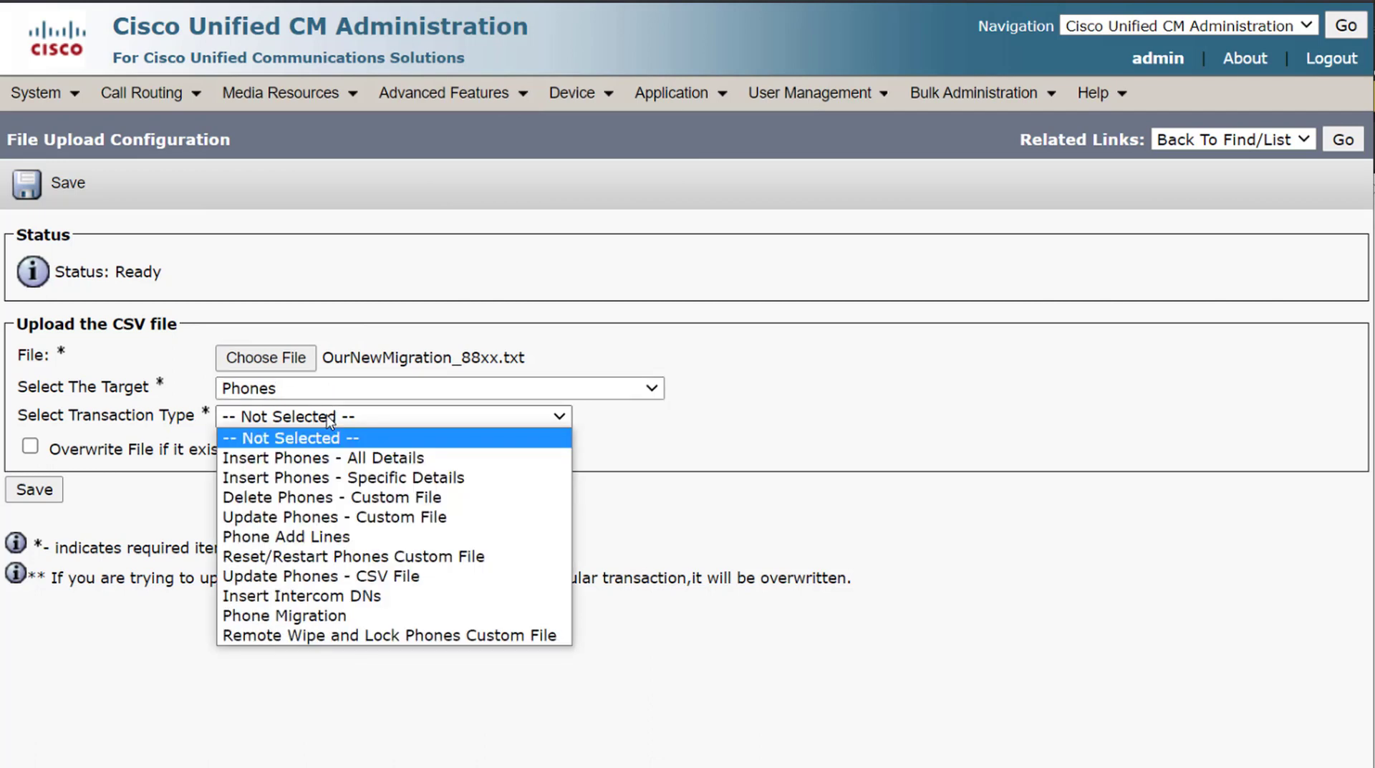
click(326, 517)
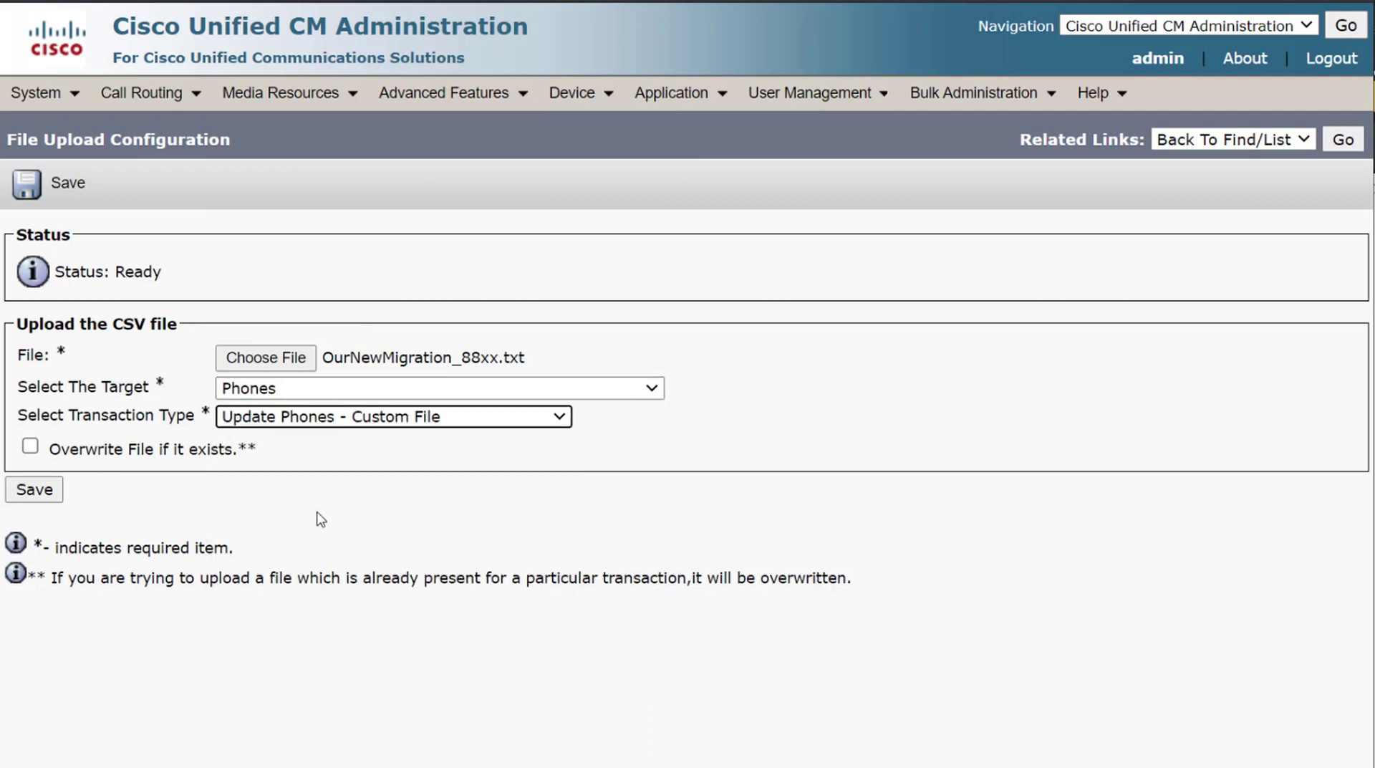
click(30, 446)
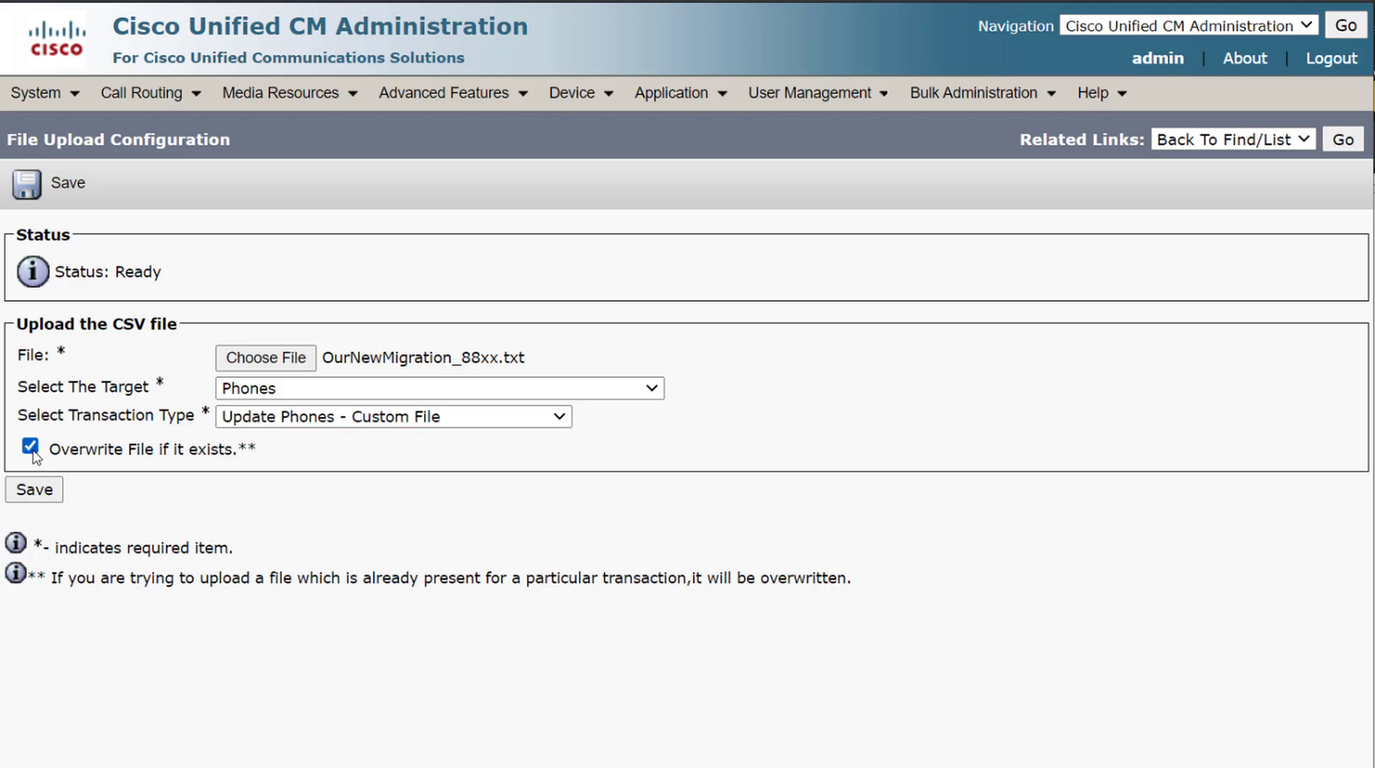
click(38, 490)
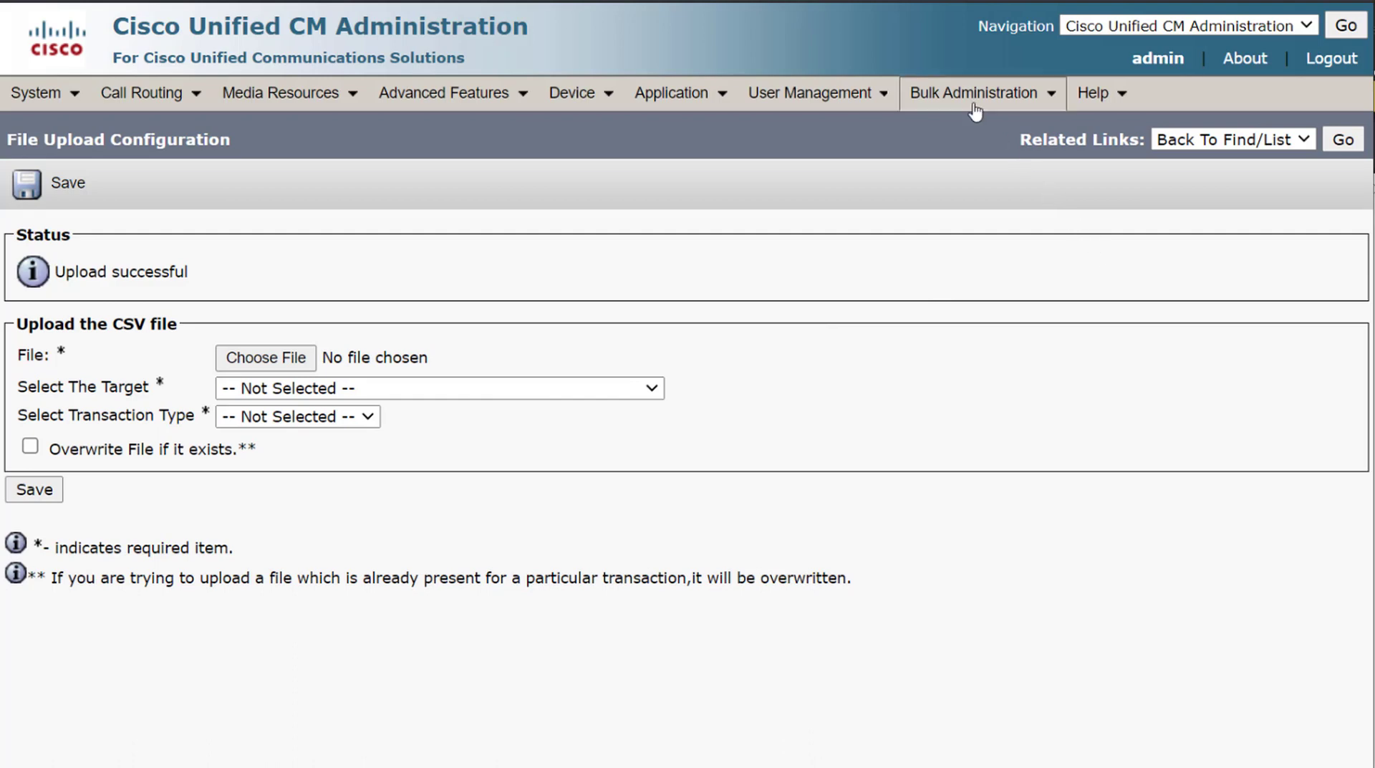
mouse_move(1052, 105)
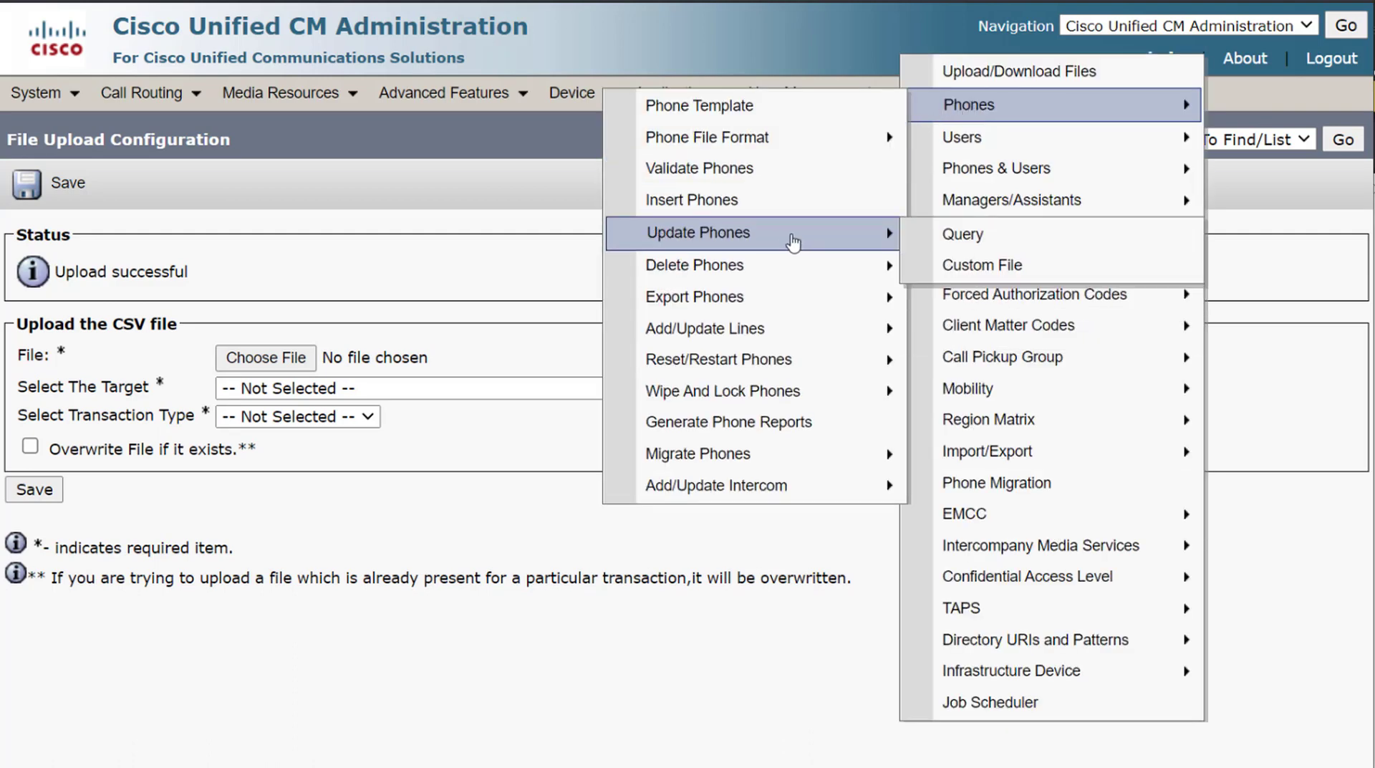
mouse_move(698, 233)
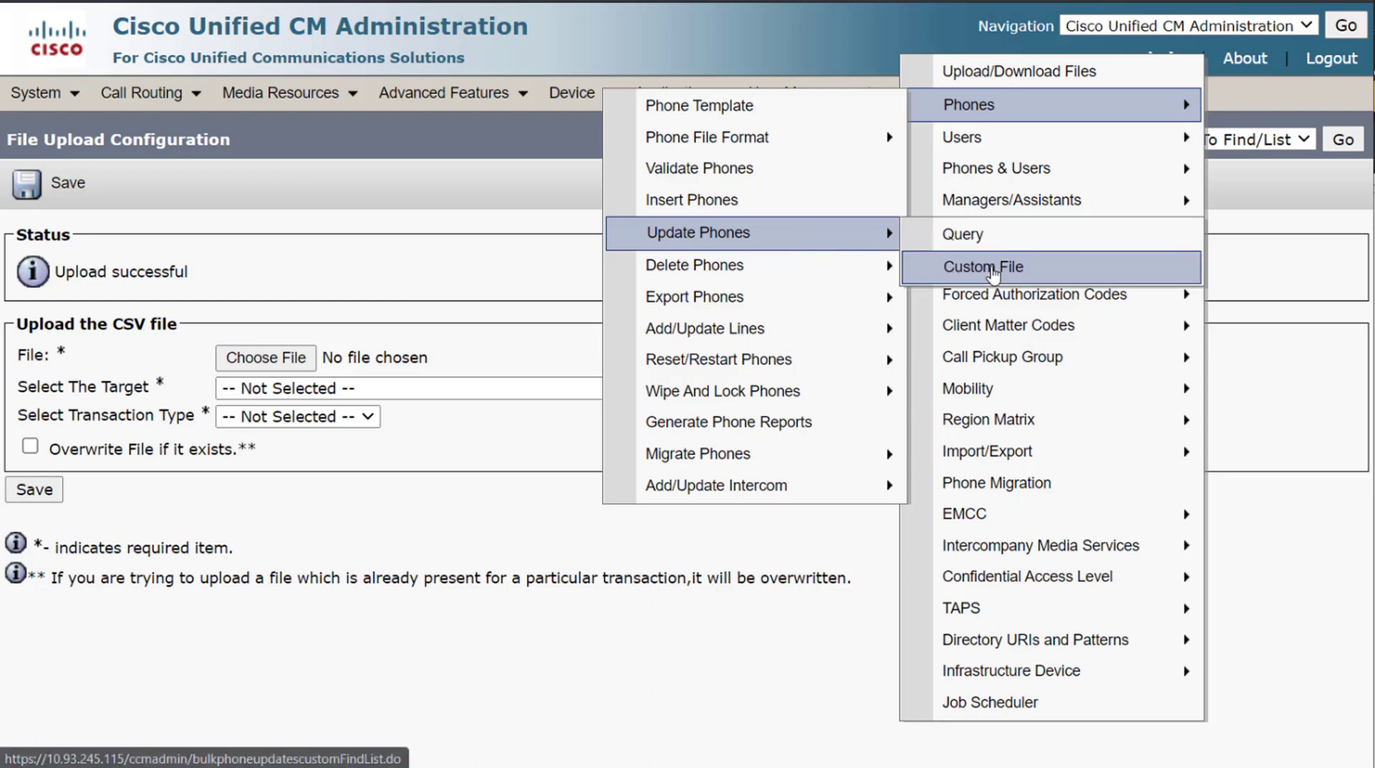
- Open the Update Phones Custom File page listing the two phones from OurNewMigration_88xx.txt
click(992, 269)
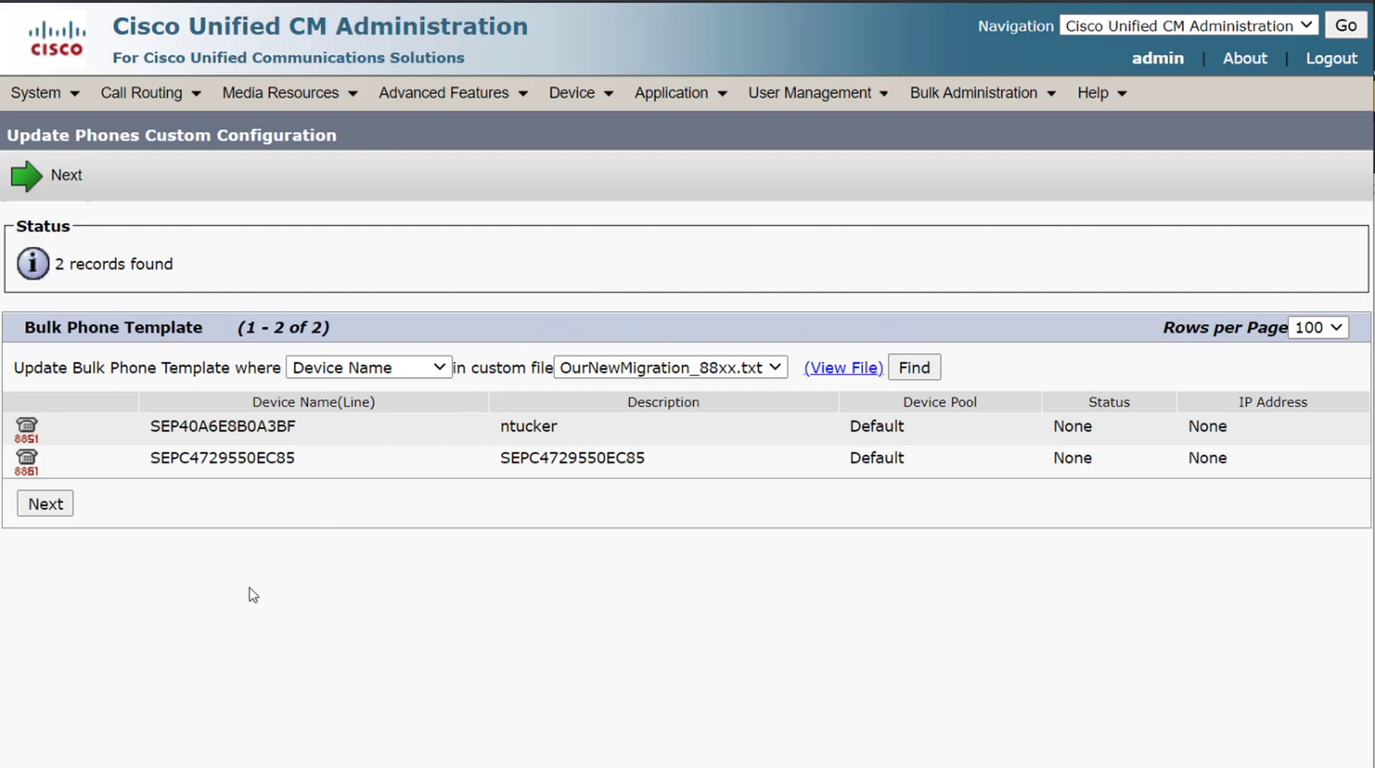
- Set and include Phone Load Name sip88xx.TLexE2M-11-3-3C-369 in the update
click(35, 506)
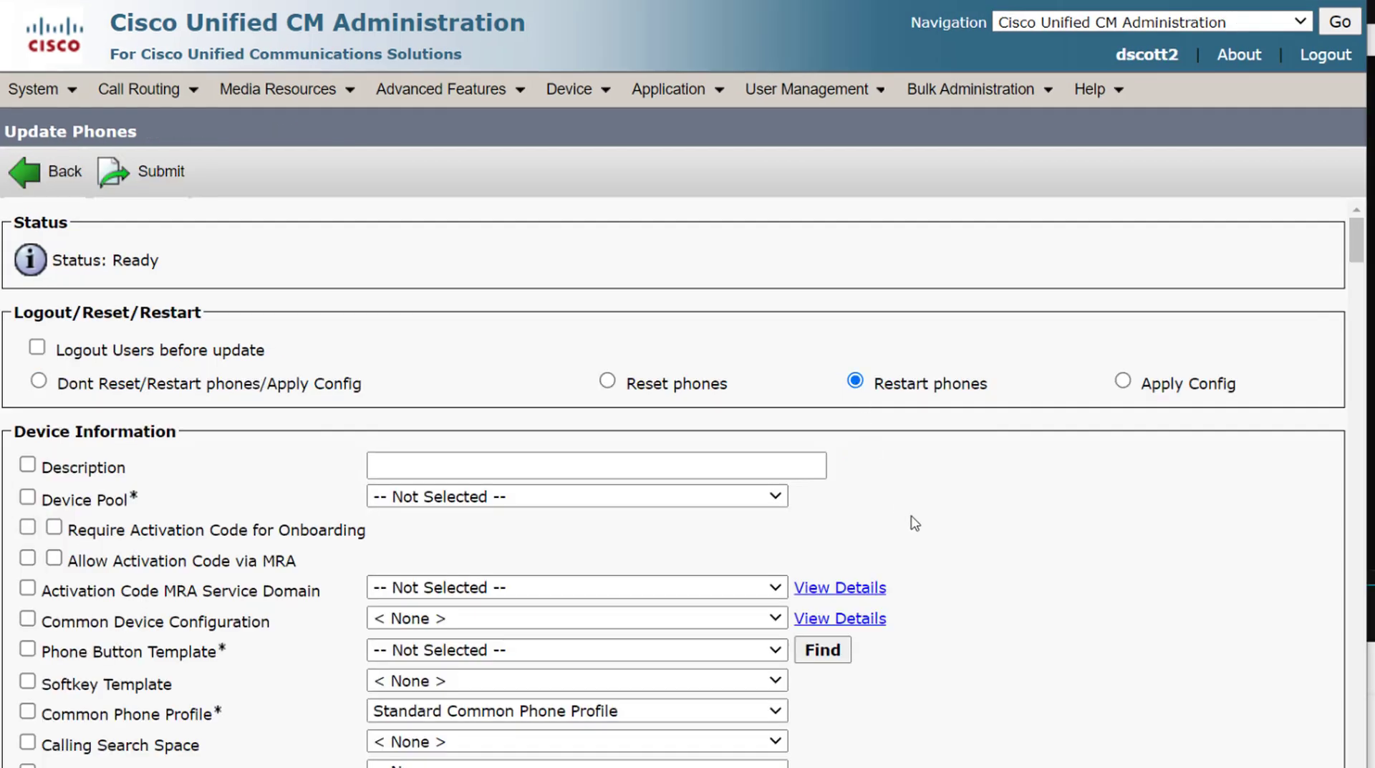
scroll(802, 522, down, 2)
scroll(616, 547, down, 4)
scroll(501, 556, down, 2)
scroll(501, 559, down, 2)
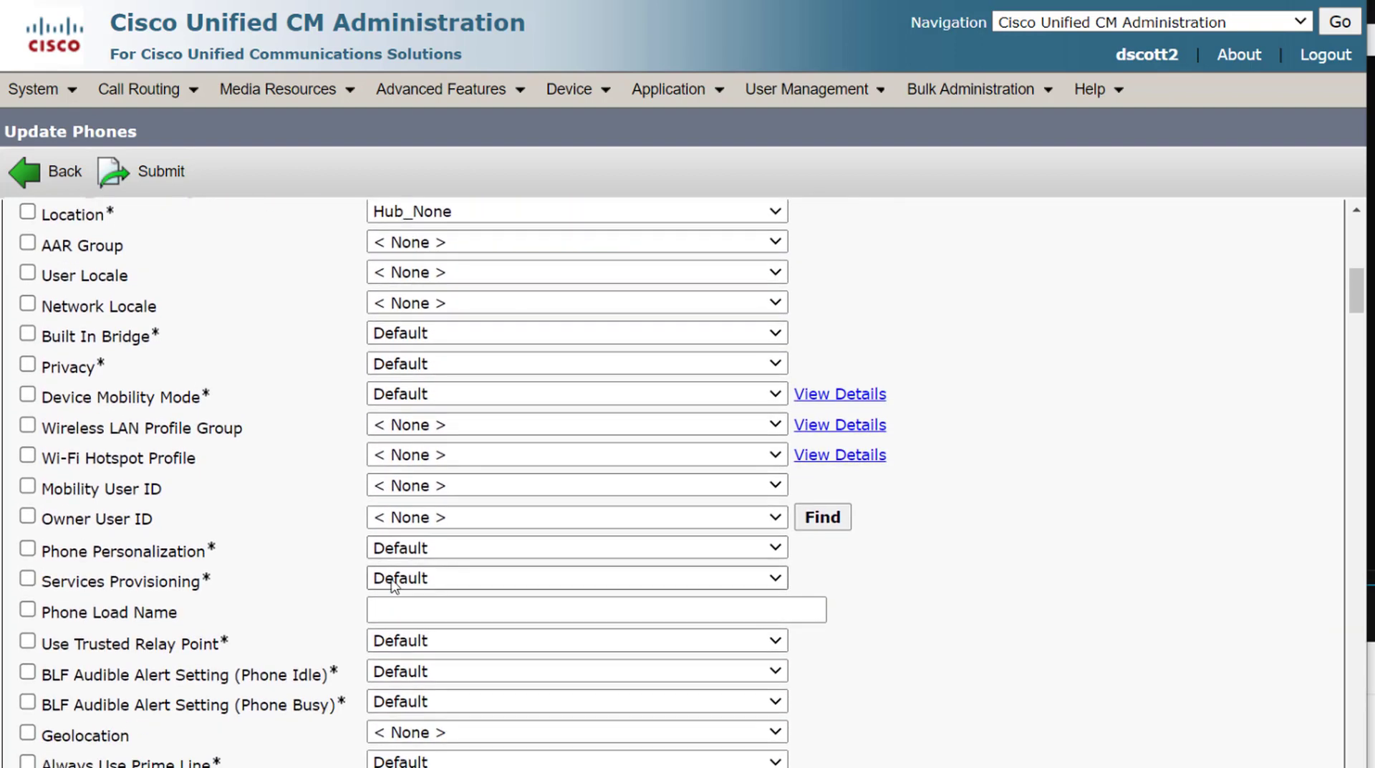
click(375, 605)
text(sip88xx.TLexE2M-11-3-3C-369)
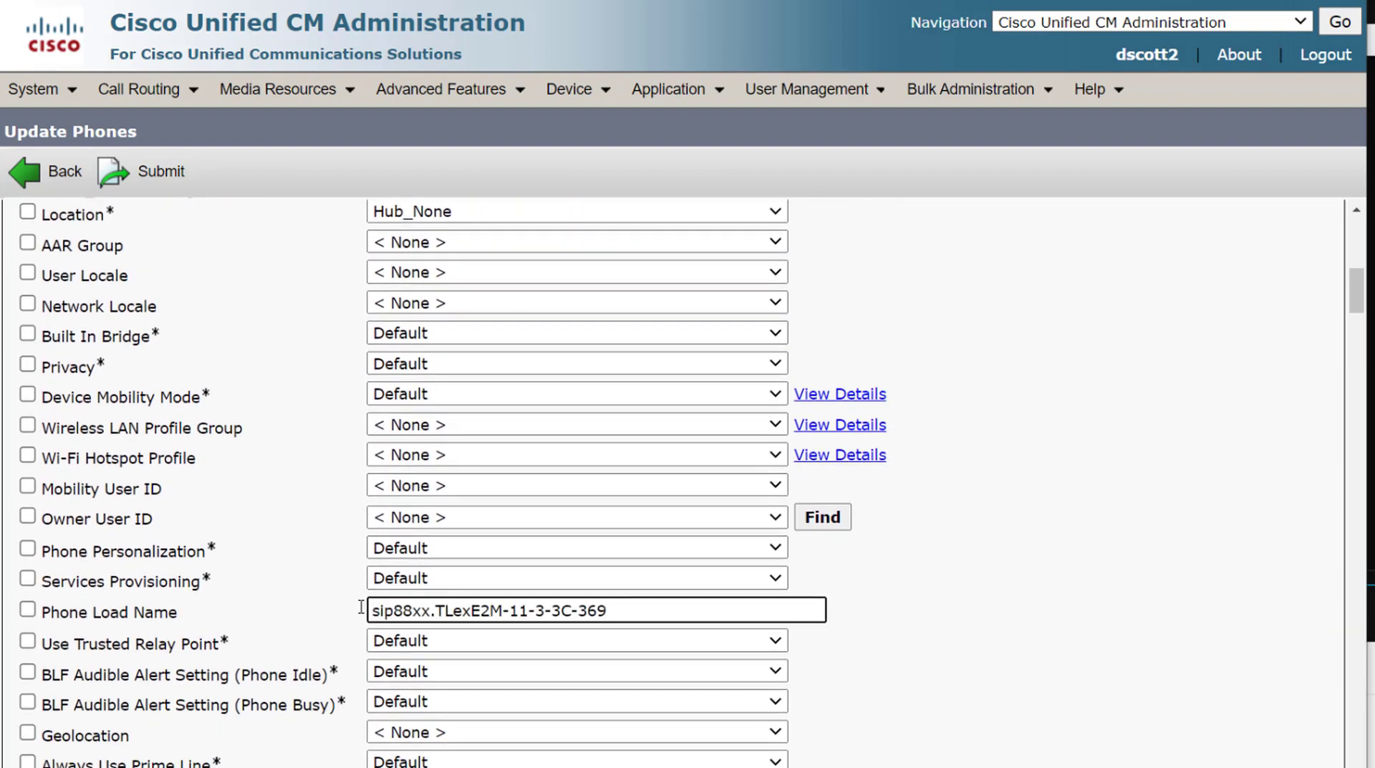
click(27, 609)
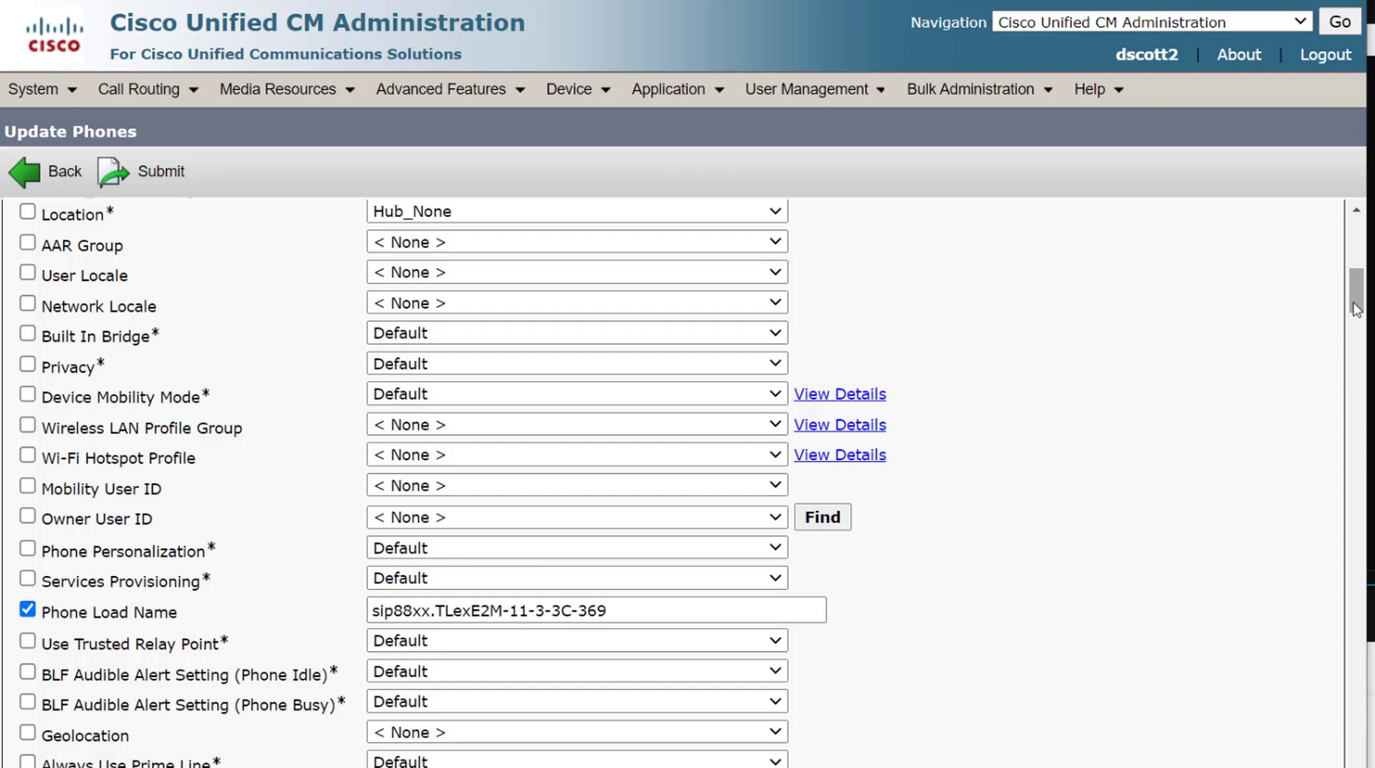
- Include Load Server cloudupgrader.webex.com and submit the job to run immediately
drag(1356, 308, 1319, 668)
scroll(1253, 687, up, 1)
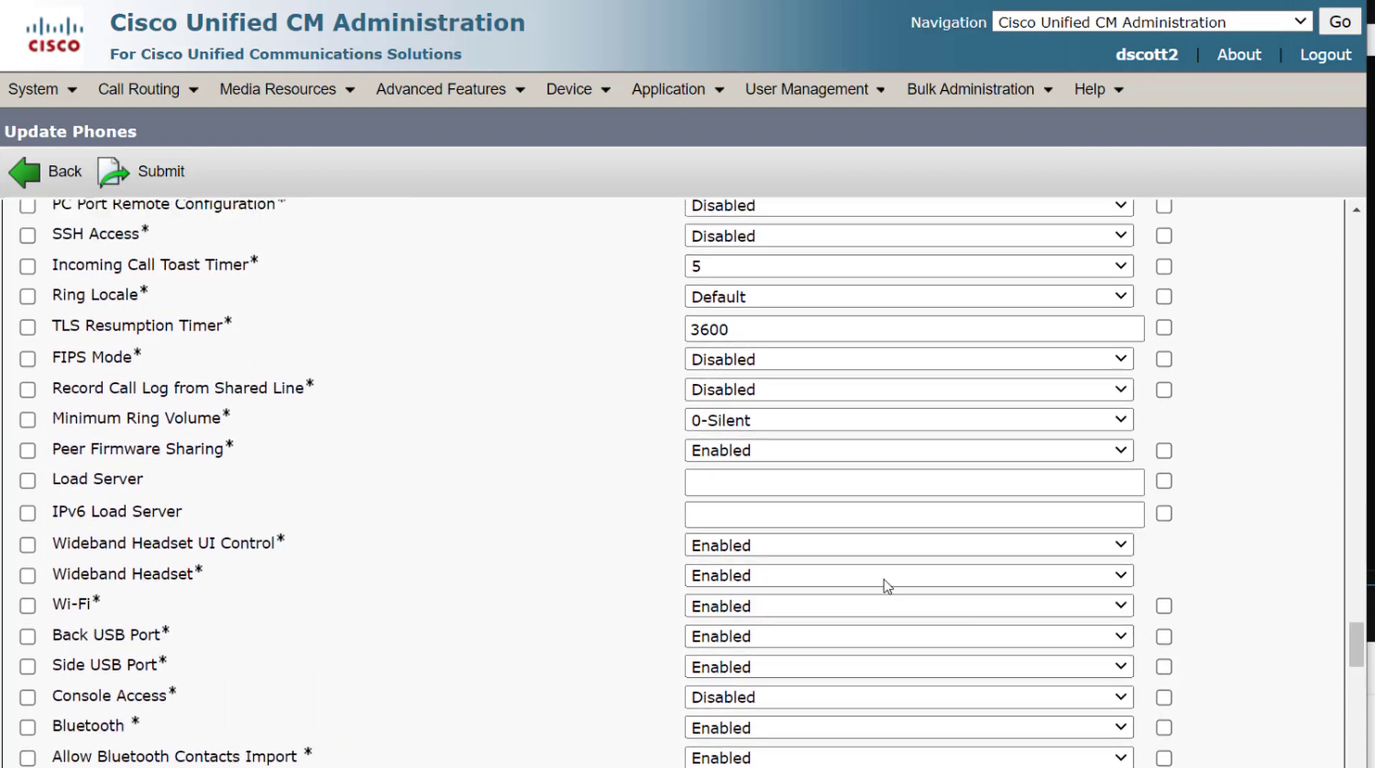
click(780, 472)
text(cloudupgrader.webex)
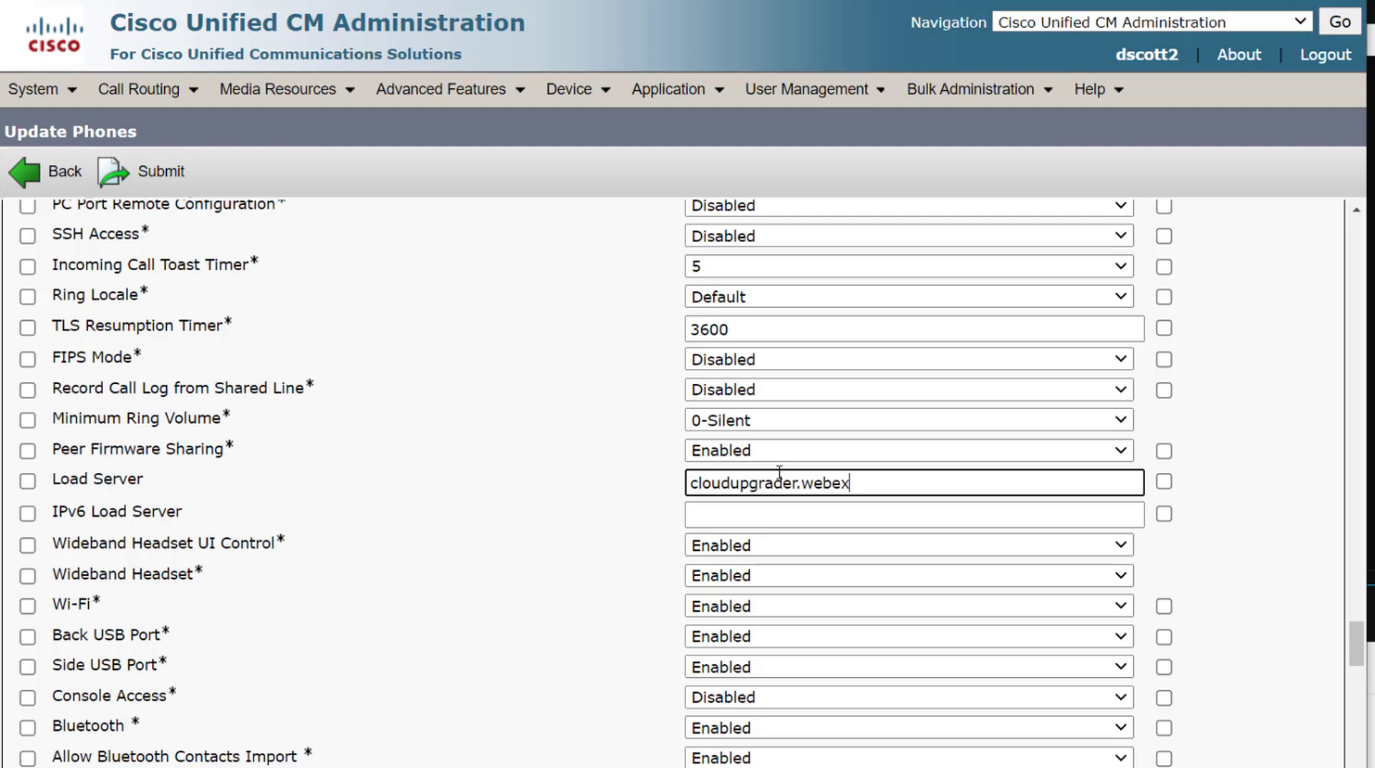
text(.com)
click(22, 485)
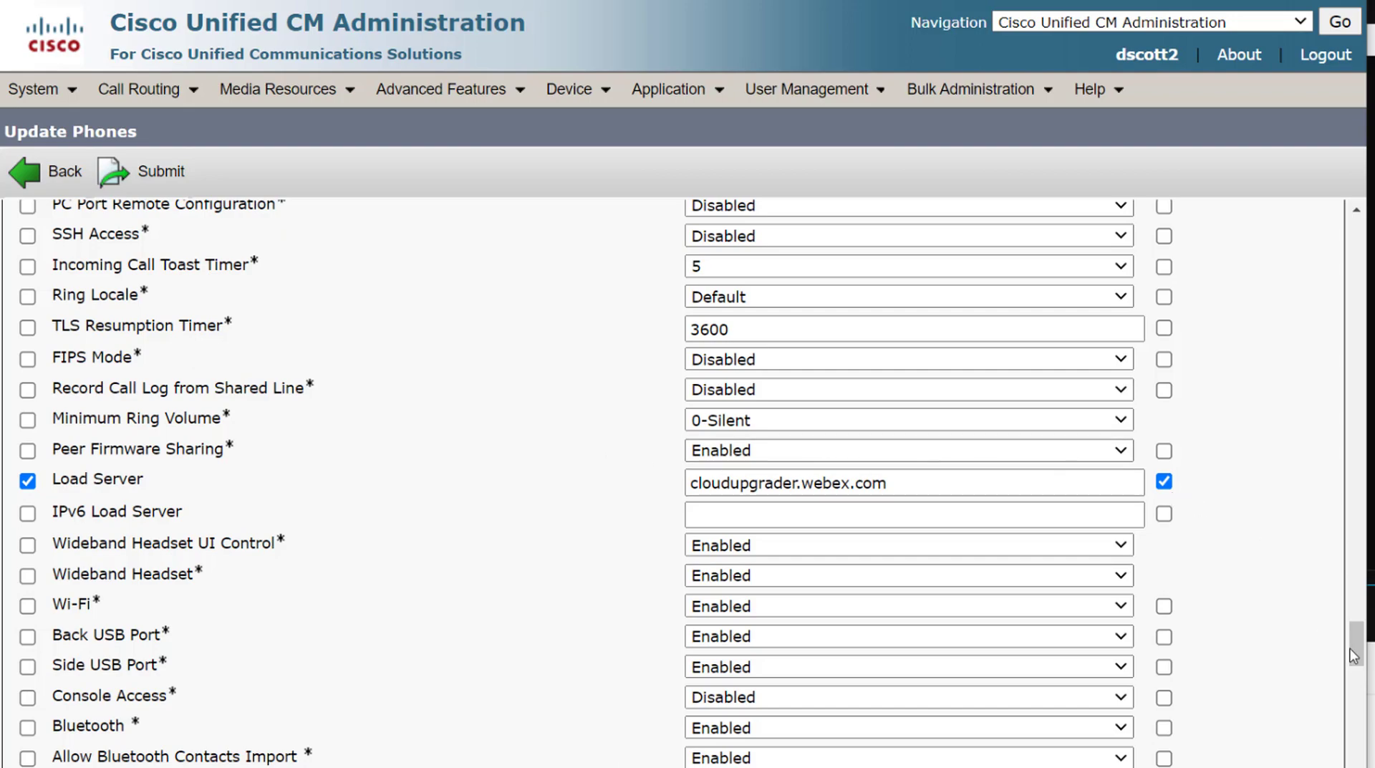
drag(1353, 655, 1354, 763)
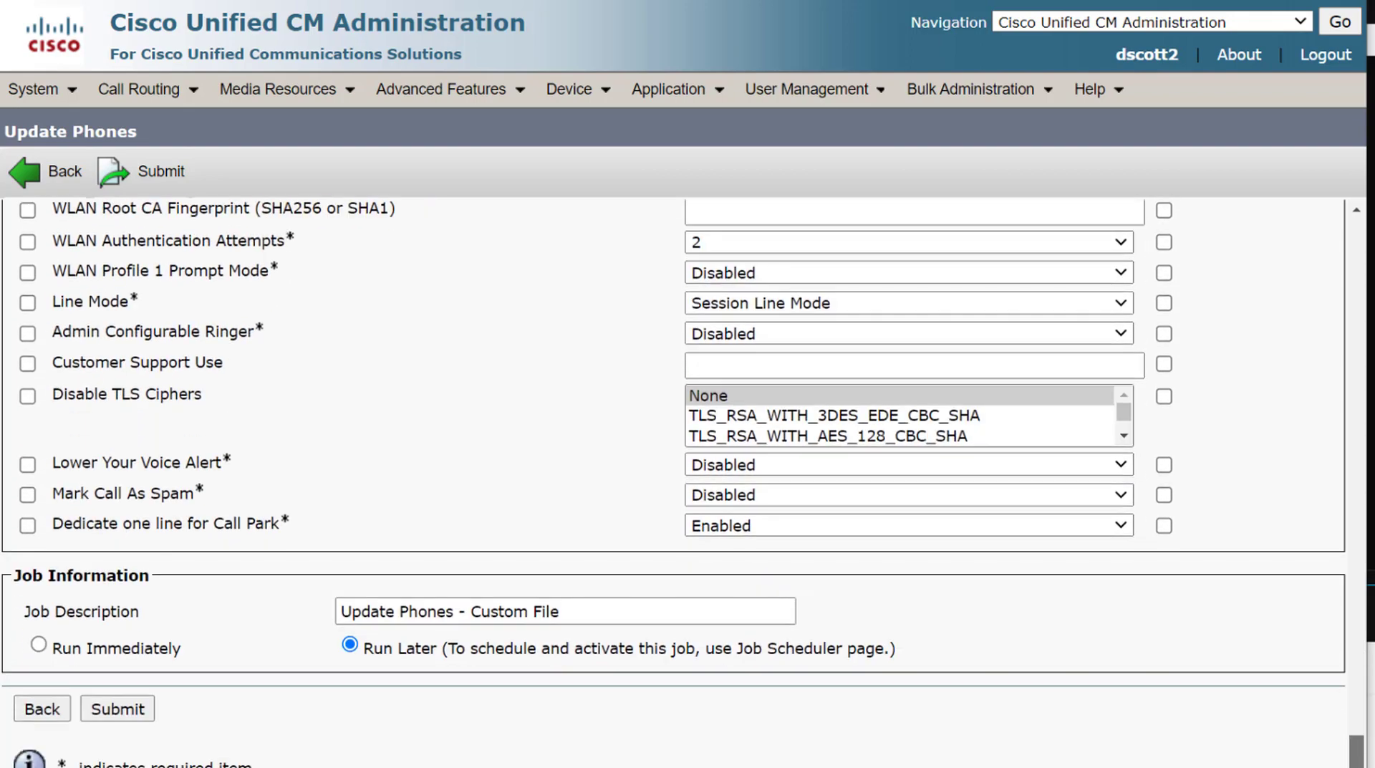
click(39, 645)
click(117, 708)
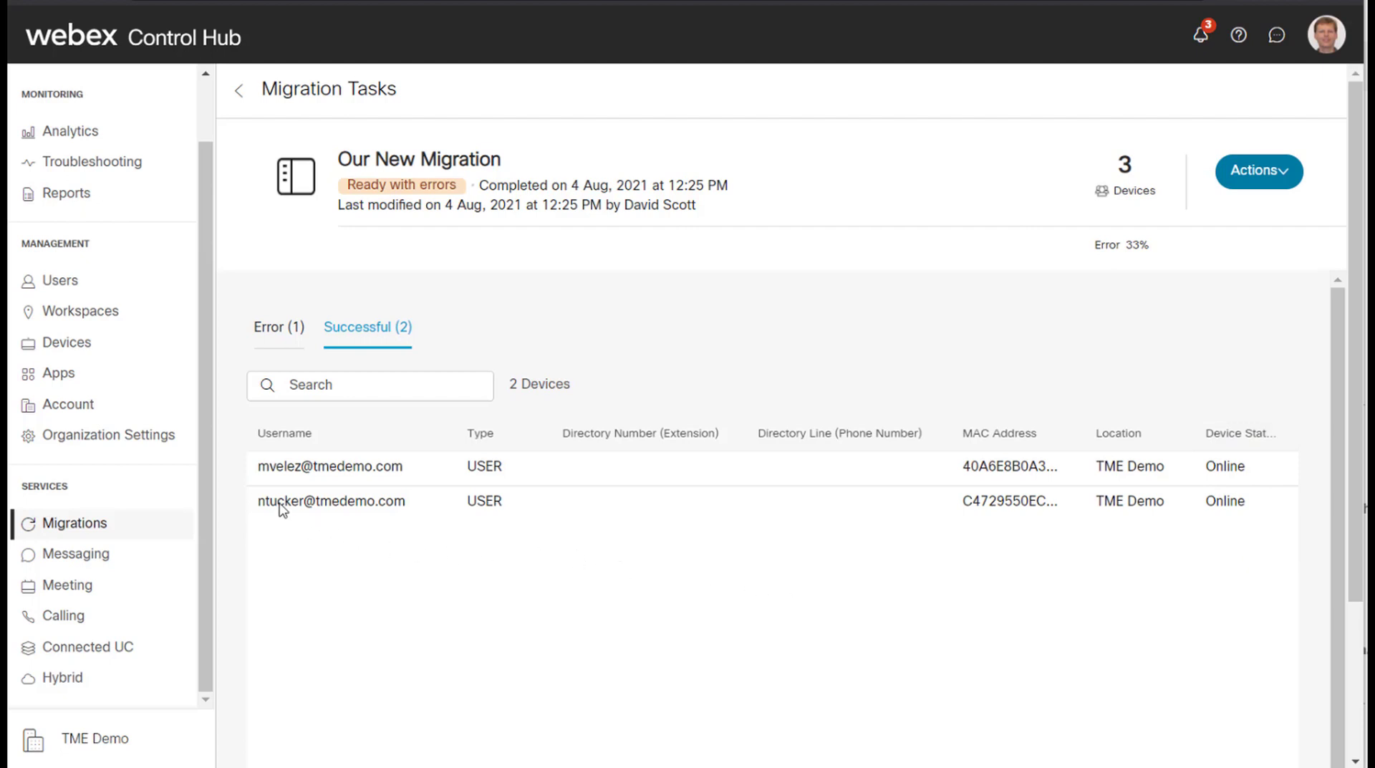
- Search Users for the migrated user's username and open their details
drag(258, 466, 303, 467)
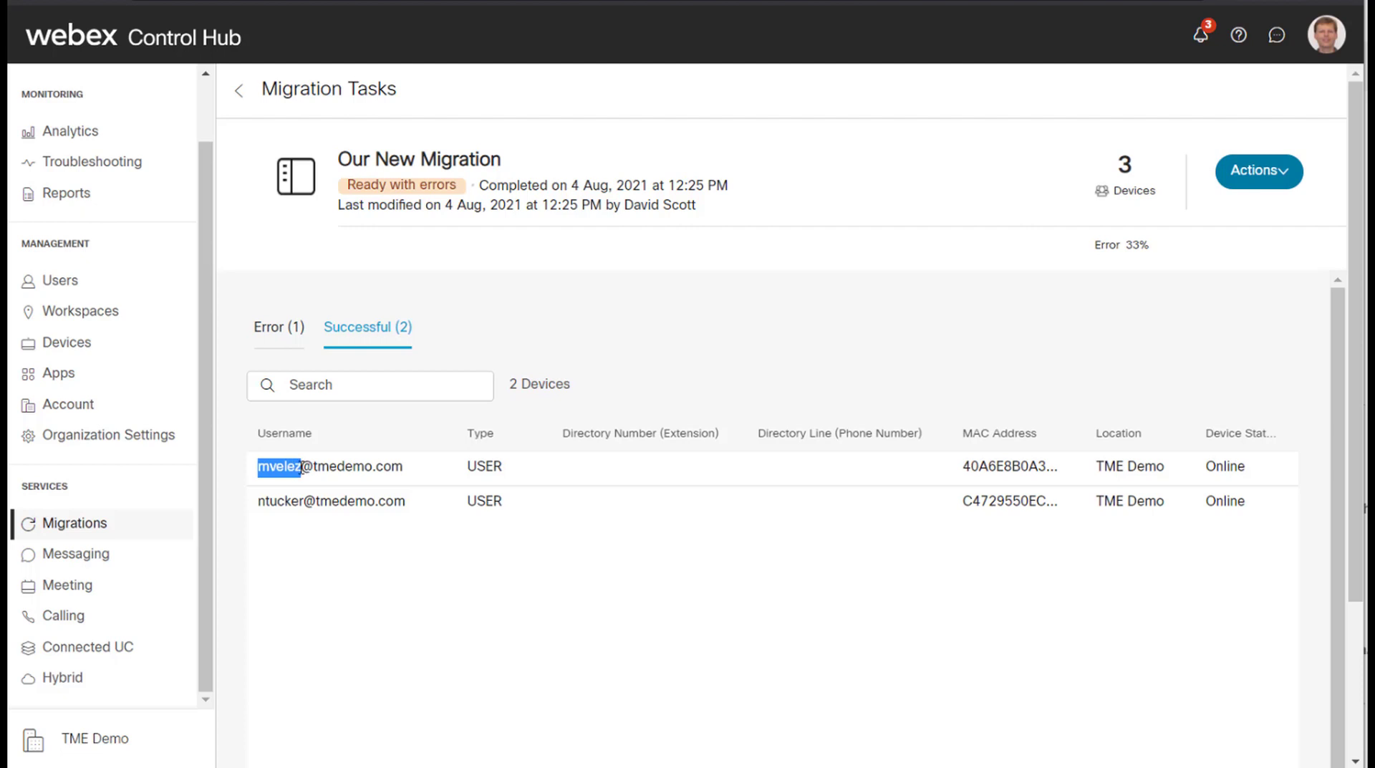
click(66, 283)
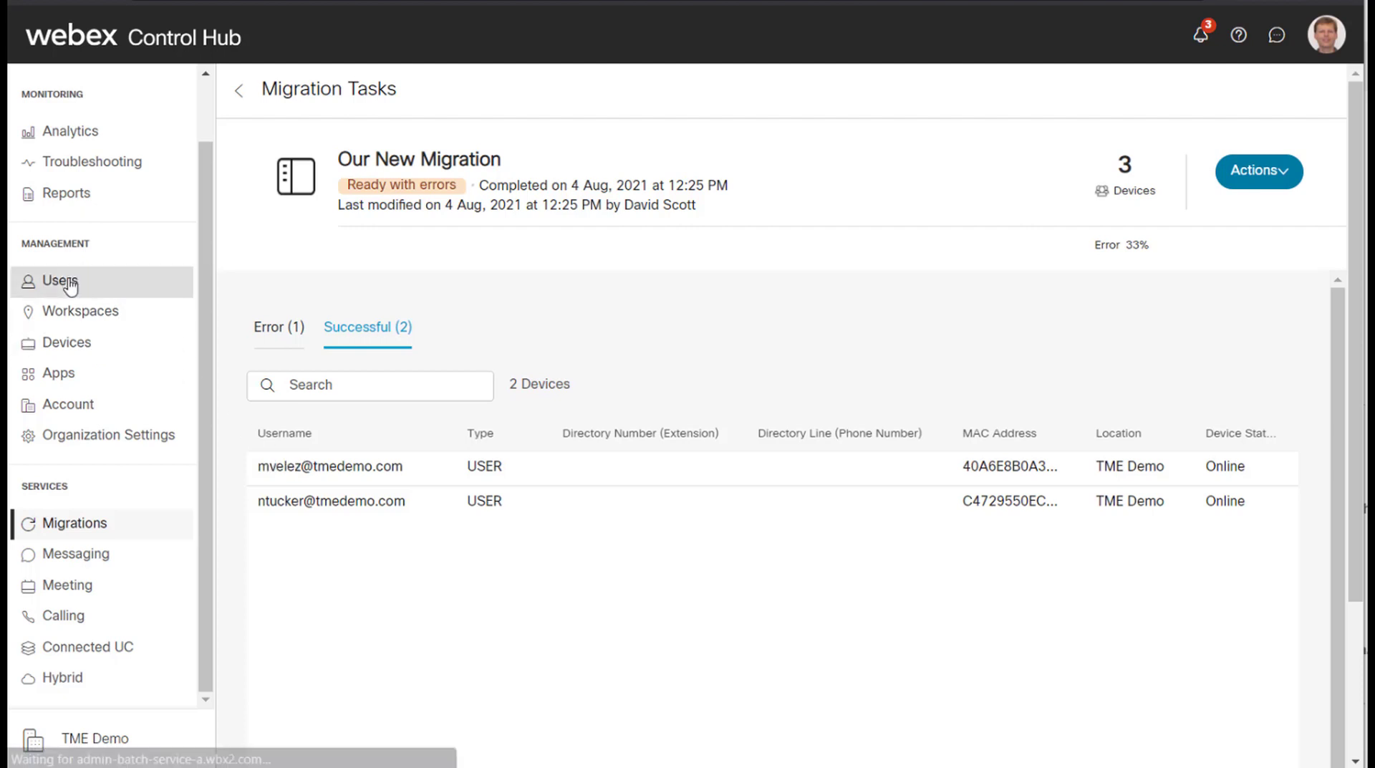
click(70, 285)
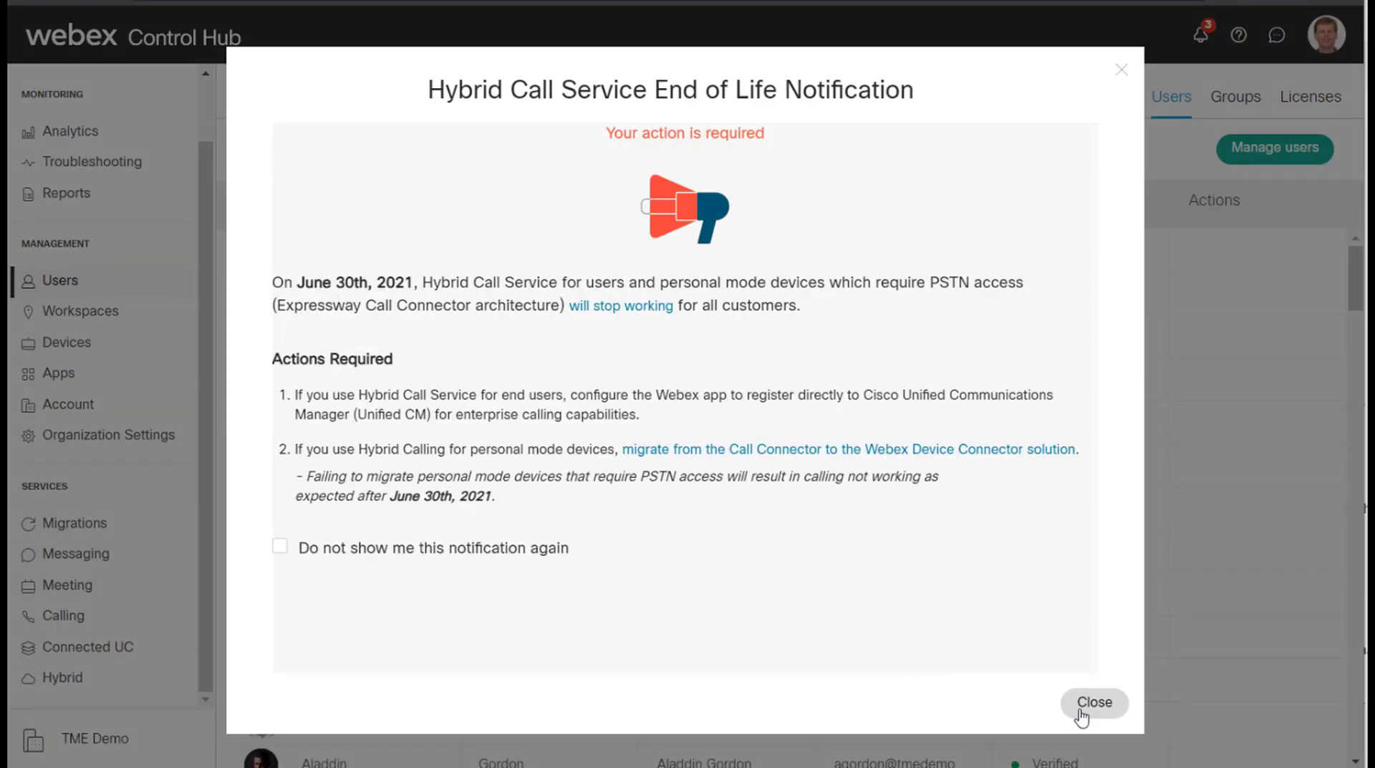
click(1094, 702)
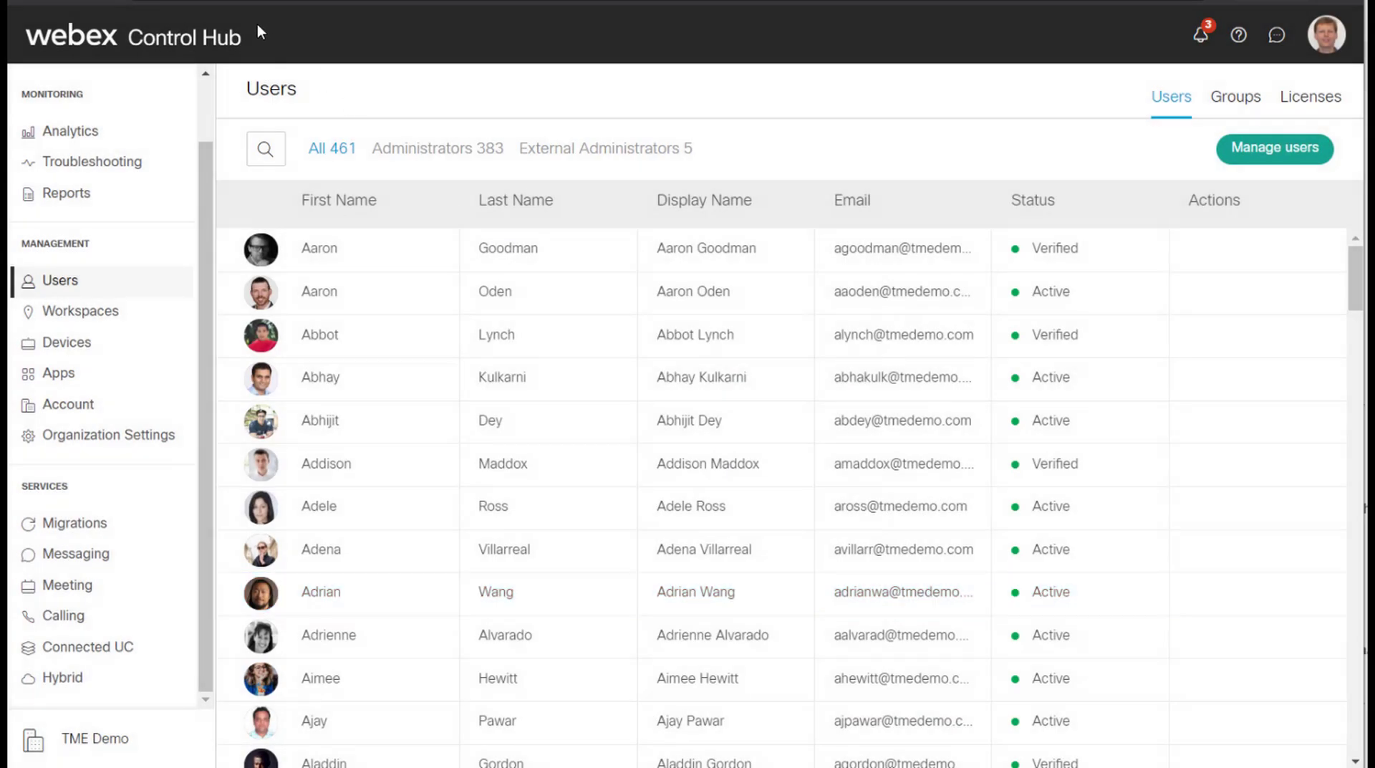
click(275, 156)
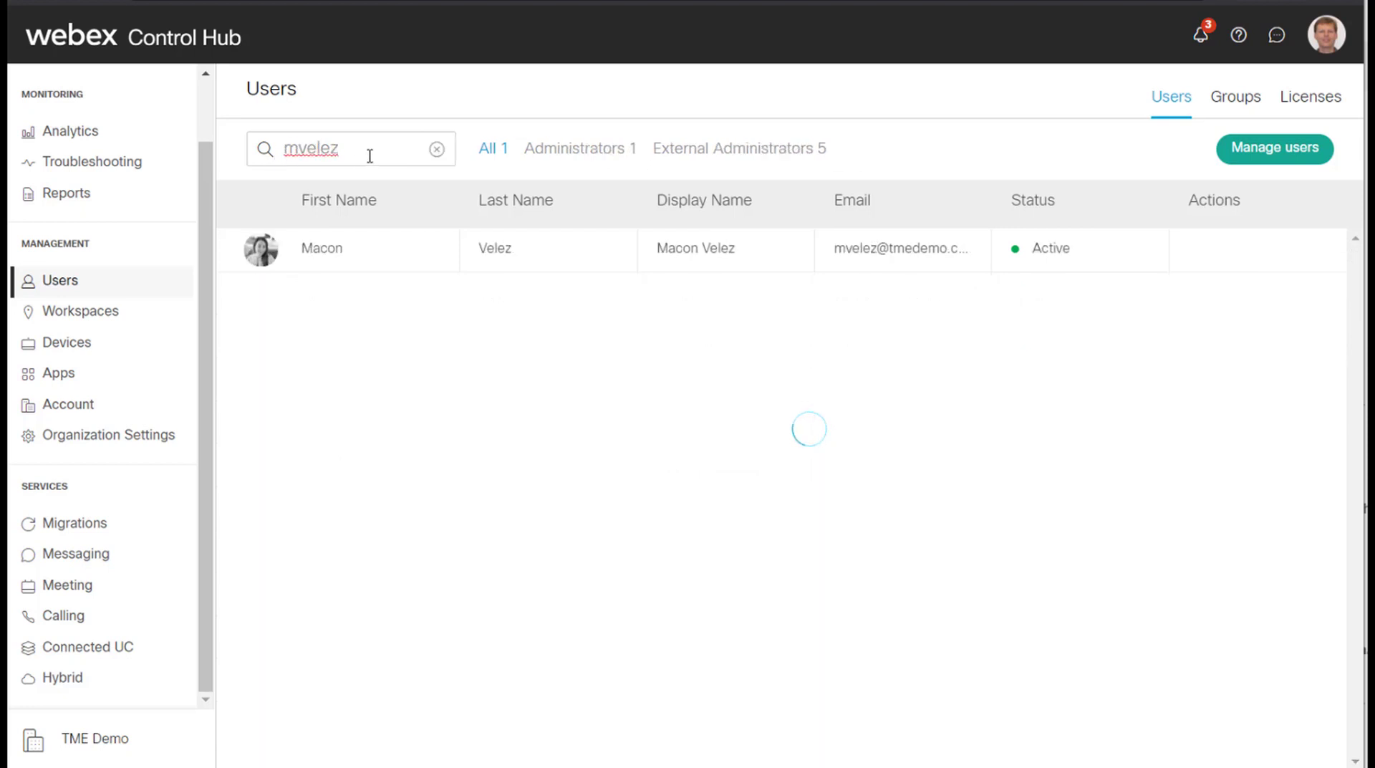
click(466, 252)
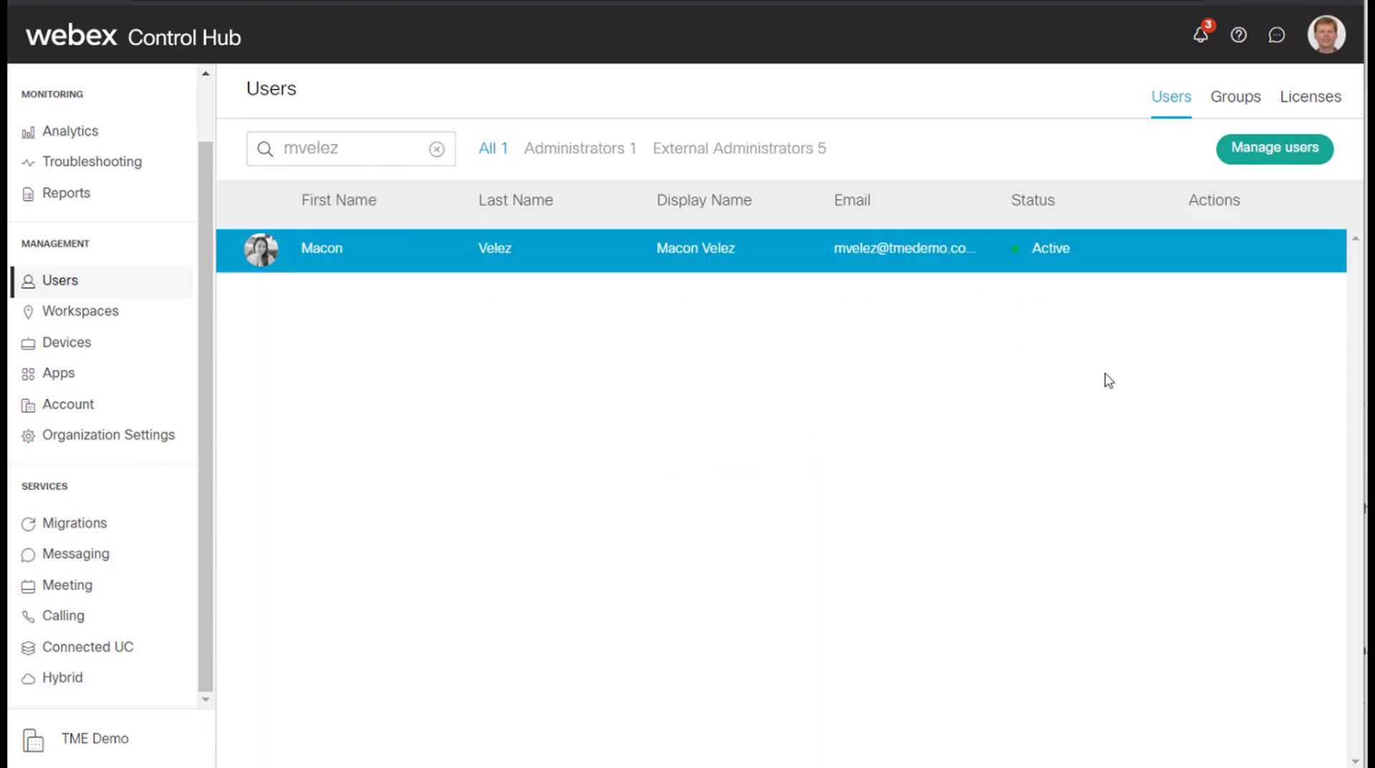
- Open the Cisco 8861 phone and check its MAC address is 40:A6:E8:B0:A3:BF
mouse_move(1352, 295)
mouse_down()
mouse_move(1363, 428)
mouse_move(1239, 535)
mouse_up()
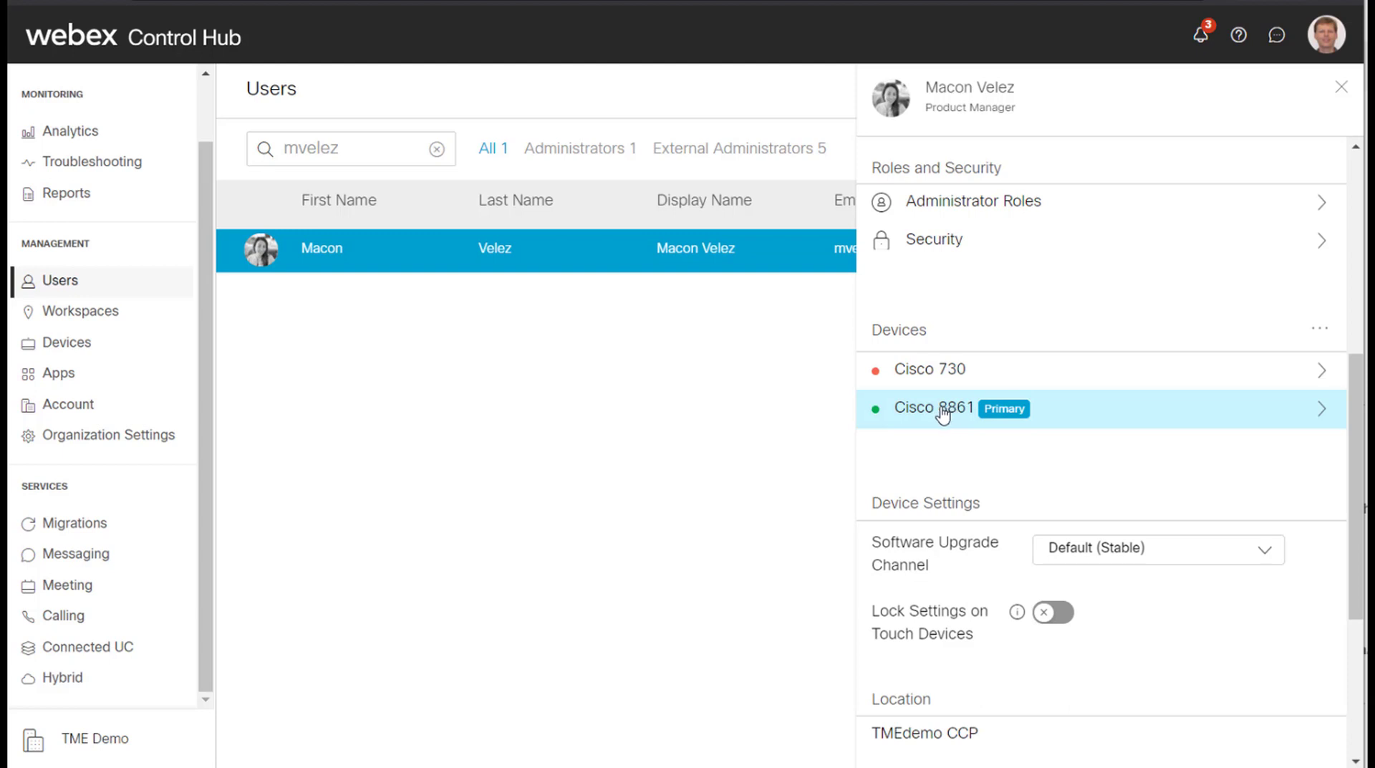
click(943, 408)
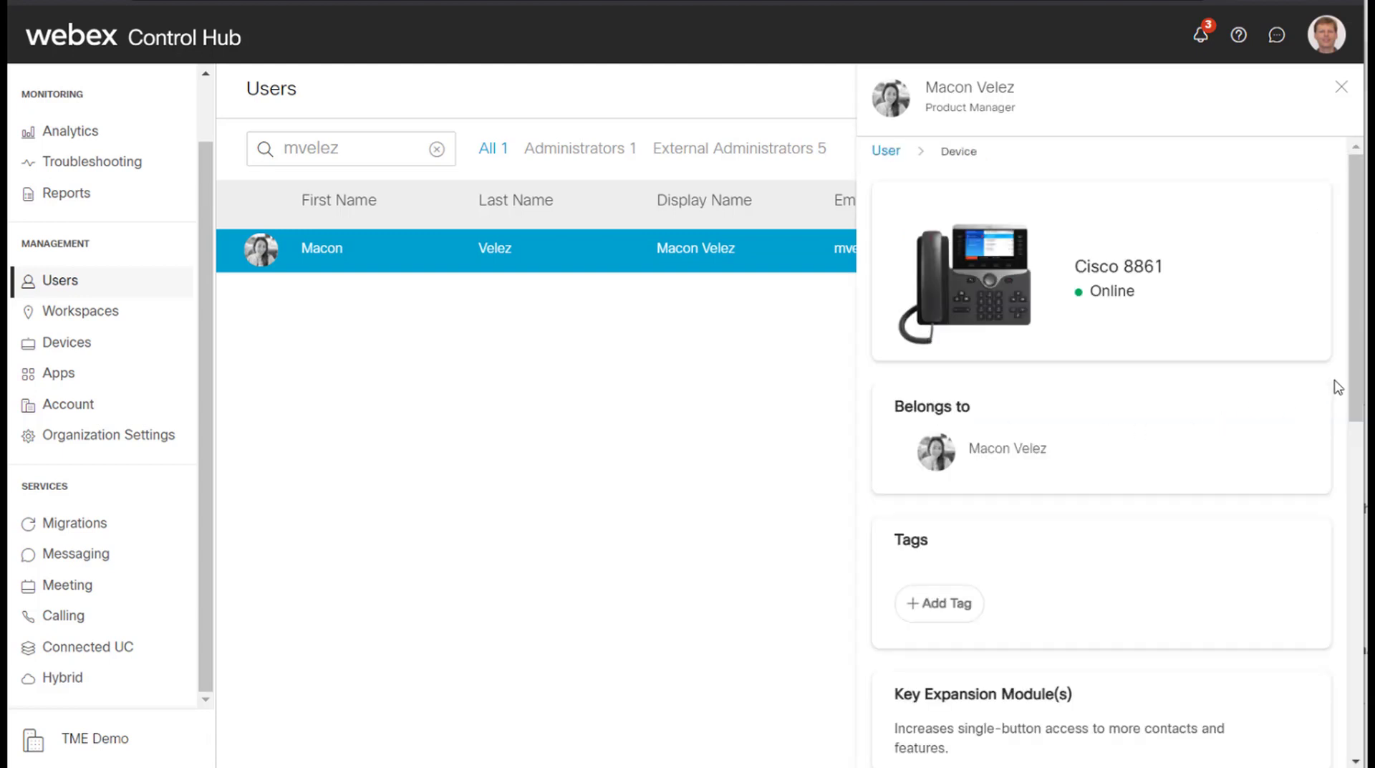
scroll(1363, 353, down, 2)
drag(1363, 353, 1277, 546)
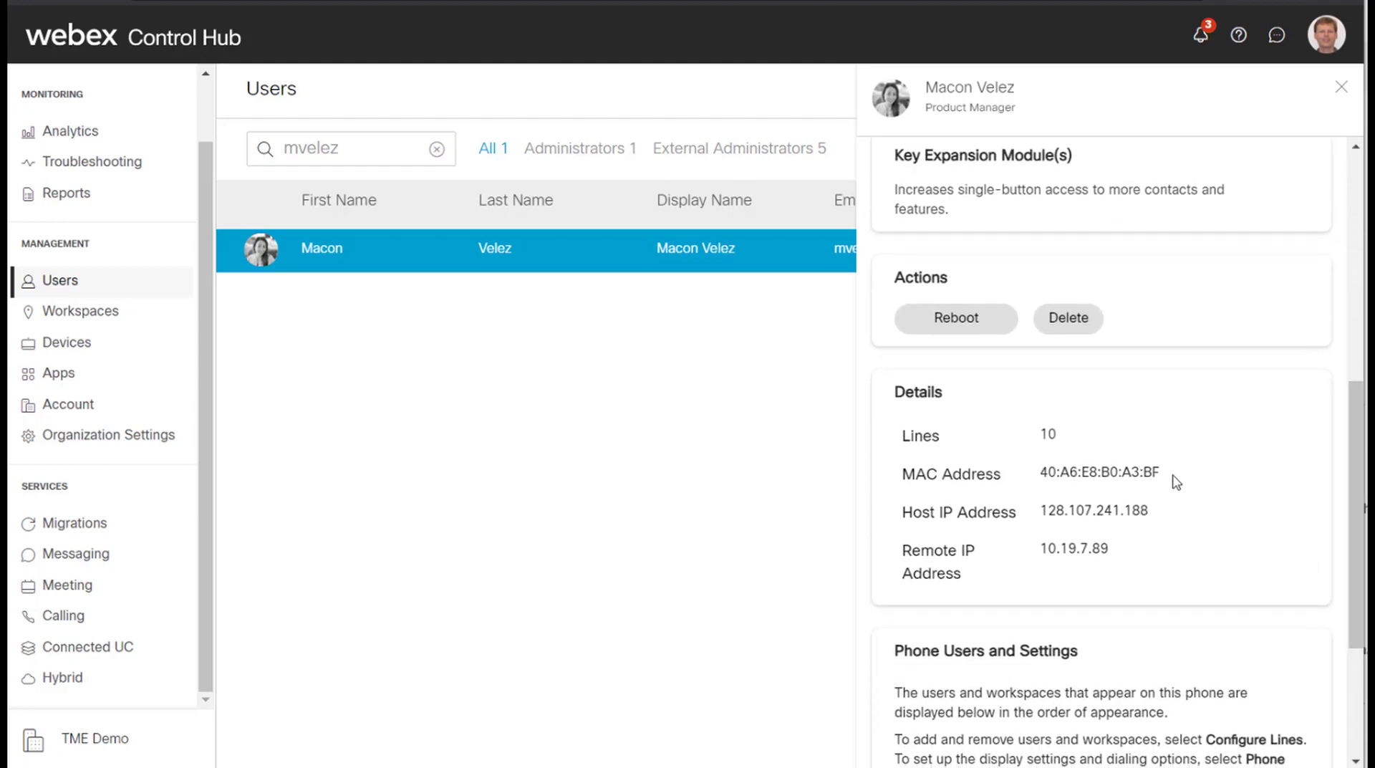
drag(1166, 474, 1046, 474)
click(1047, 475)
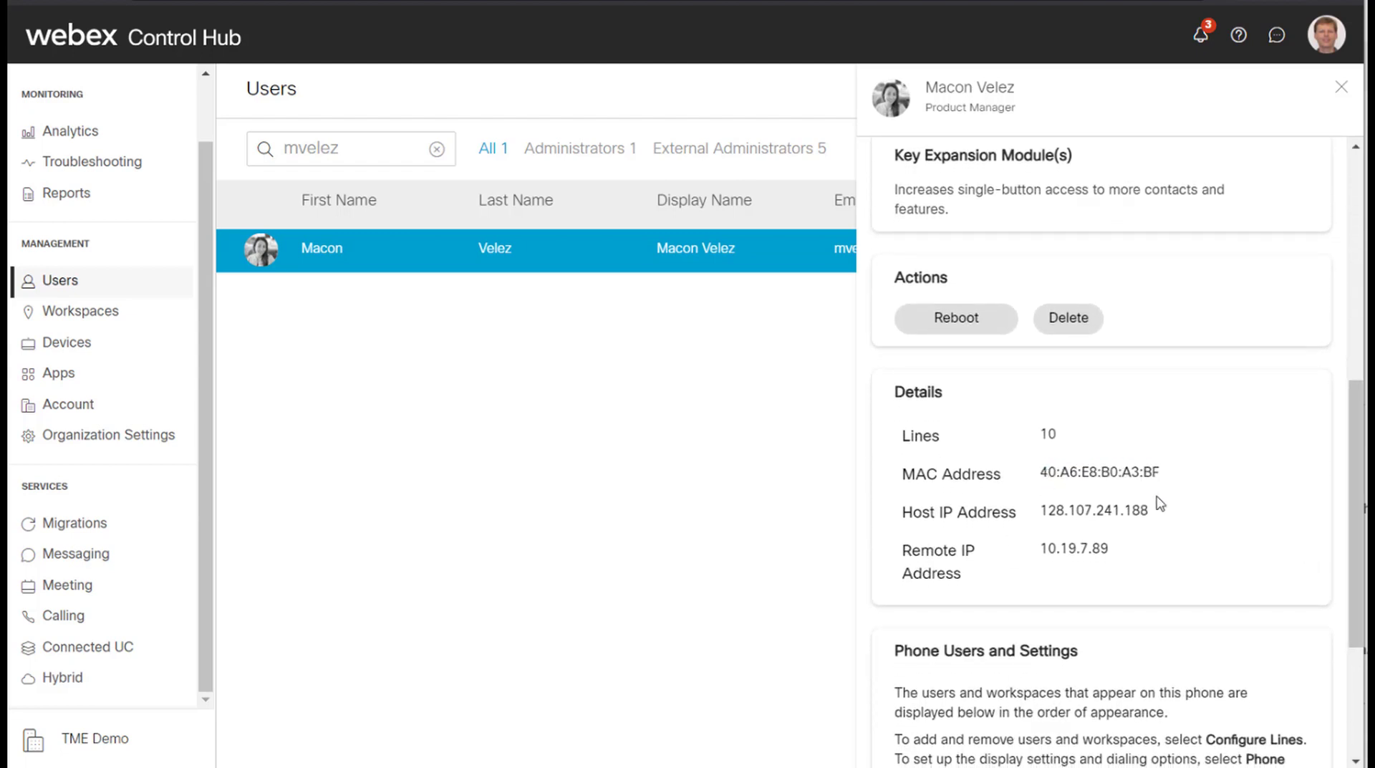